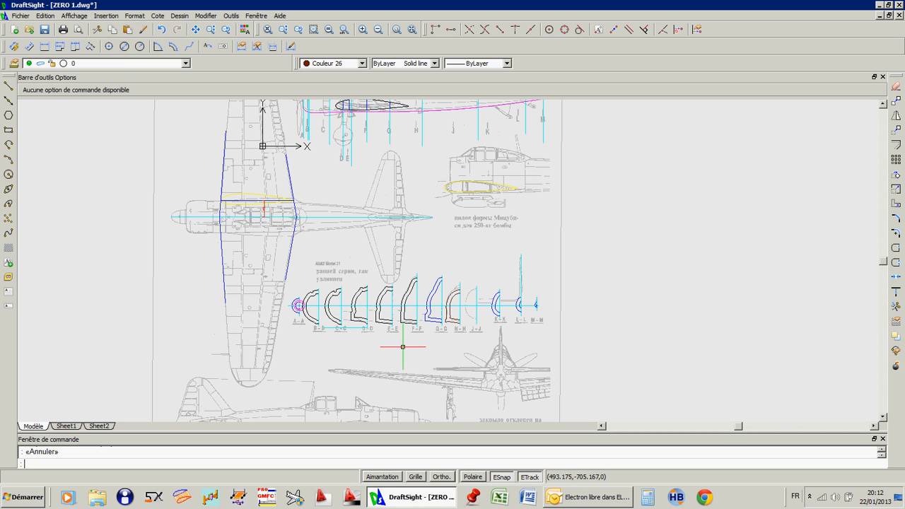
Step: Examine the fuselage side view with its station lines A to M and the row of cross-sections A-A to M-M
scroll(401, 347, down, 2)
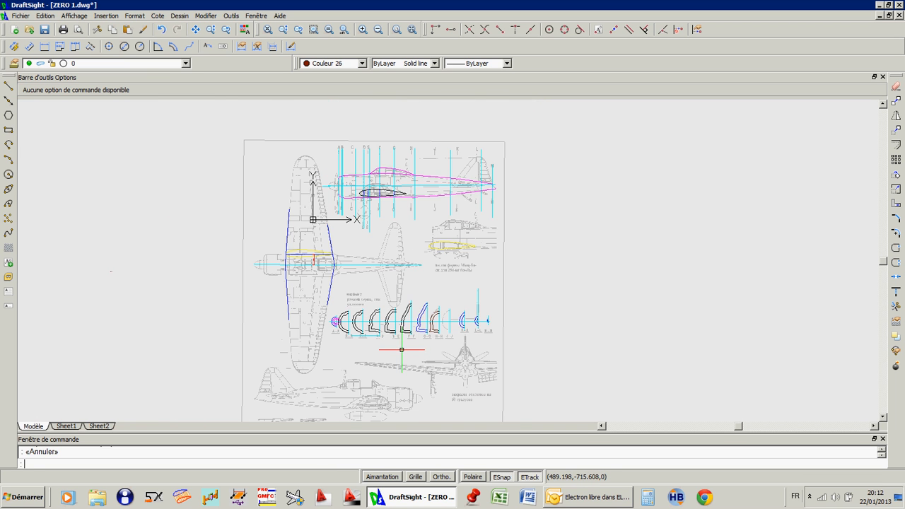
scroll(342, 173, up, 5)
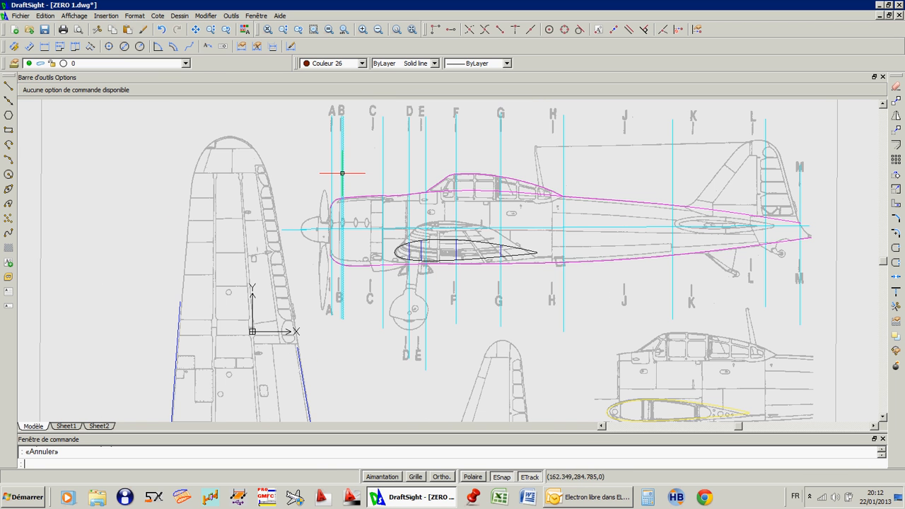
scroll(387, 170, up, 4)
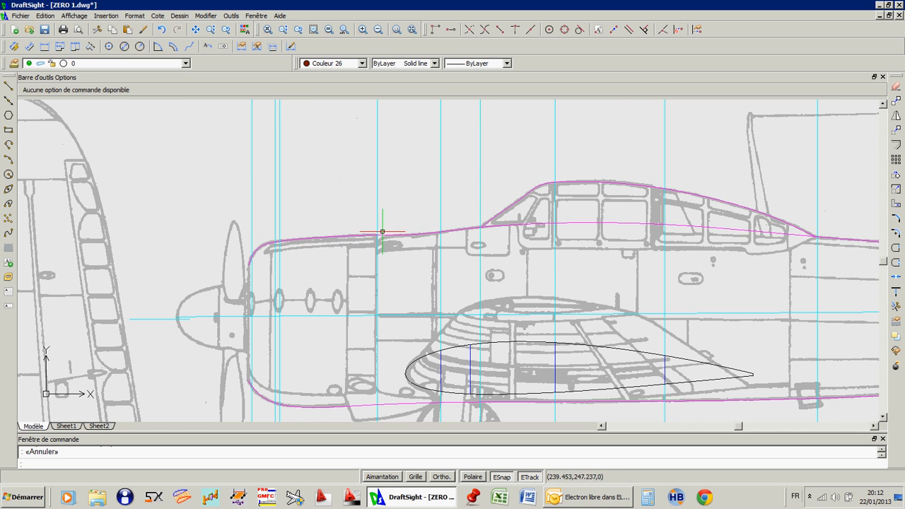
scroll(365, 238, down, 2)
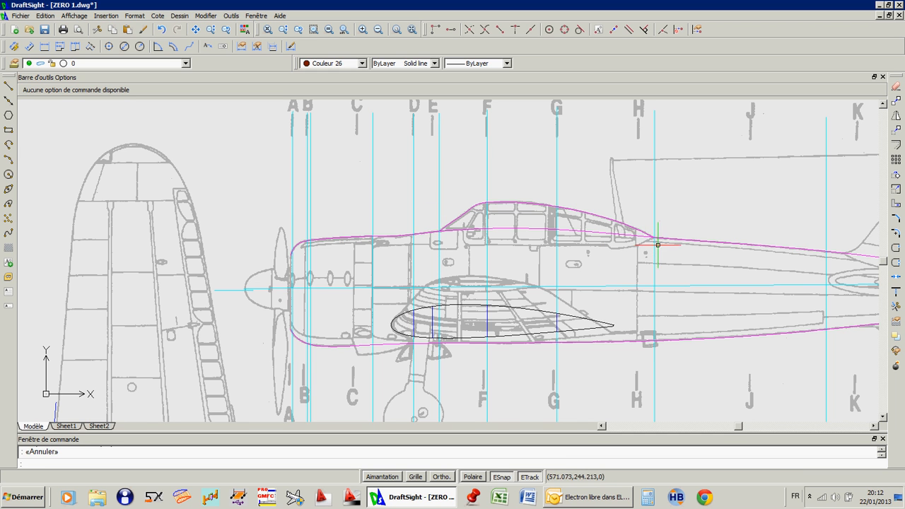
scroll(427, 288, down, 2)
scroll(799, 209, up, 3)
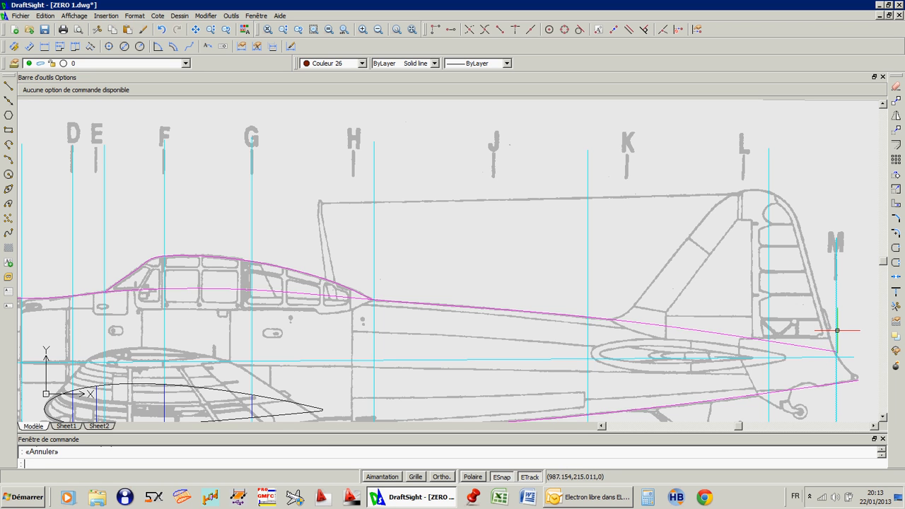
scroll(840, 319, down, 3)
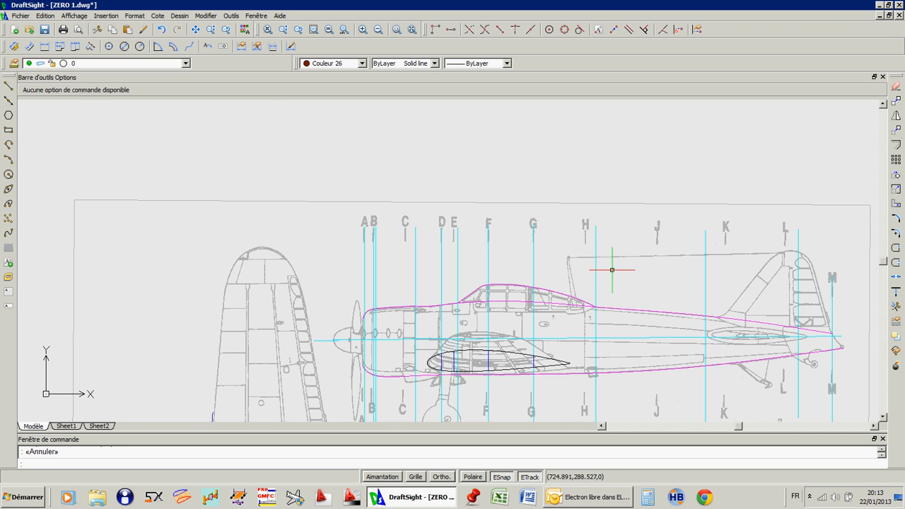
scroll(605, 263, down, 4)
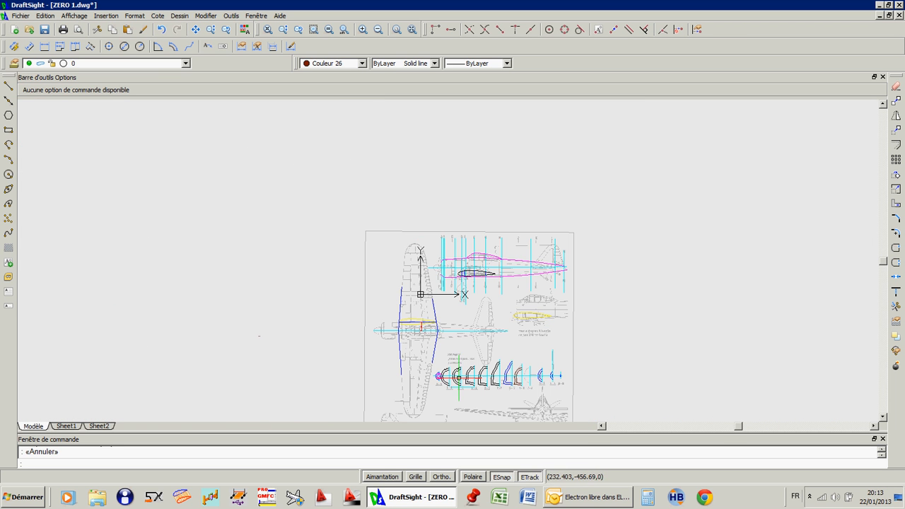
scroll(459, 377, up, 2)
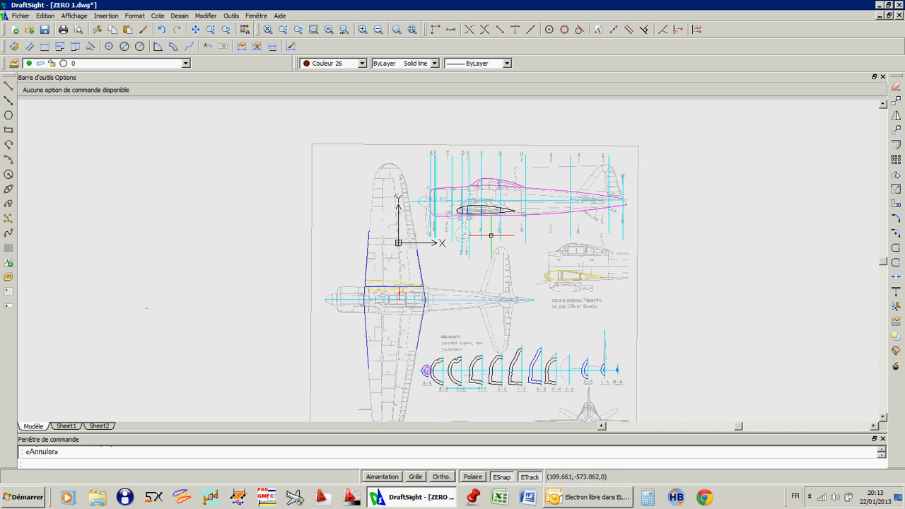
scroll(438, 196, up, 2)
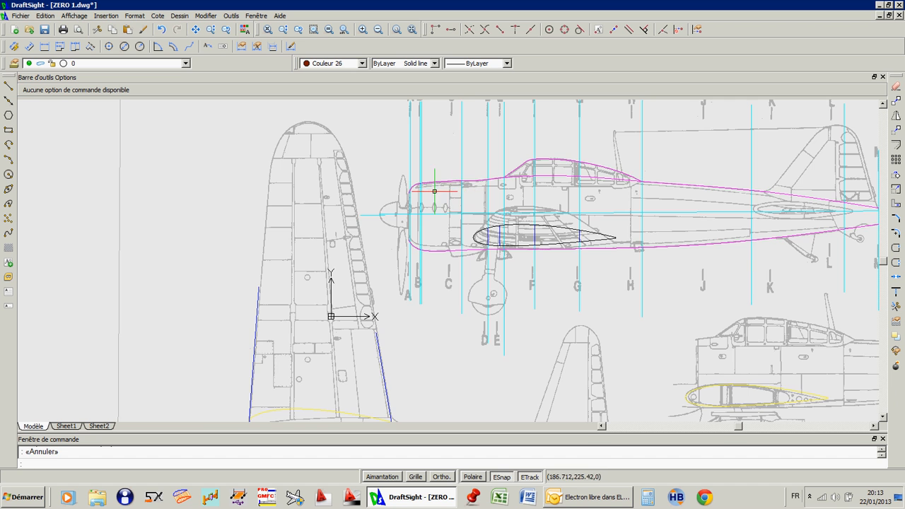
scroll(373, 263, down, 5)
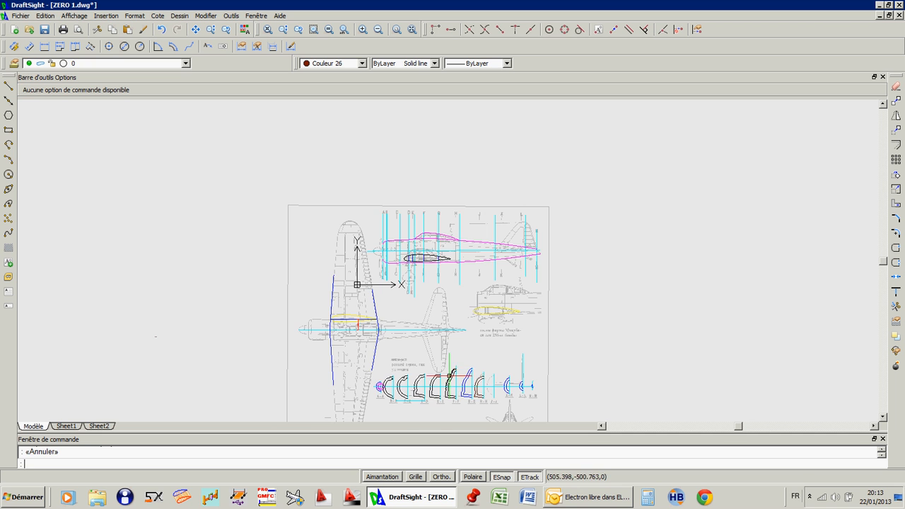
scroll(450, 375, up, 3)
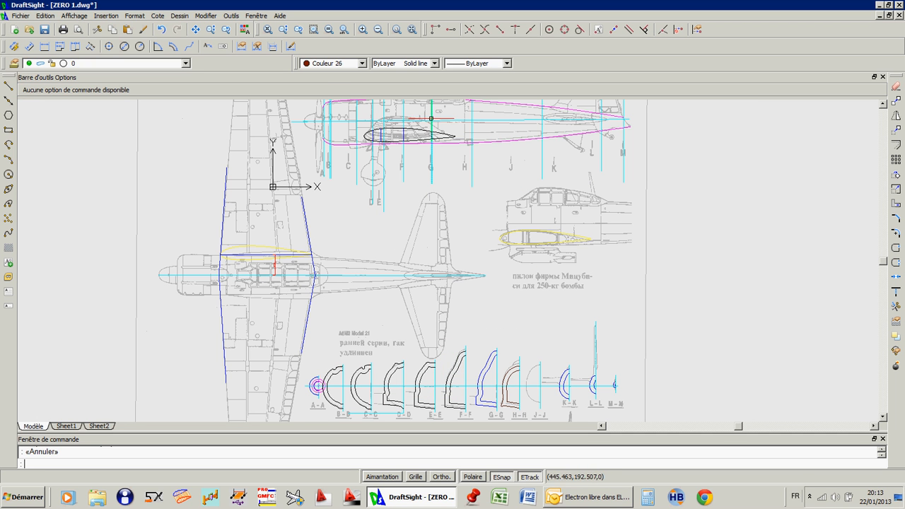
scroll(412, 181, down, 1)
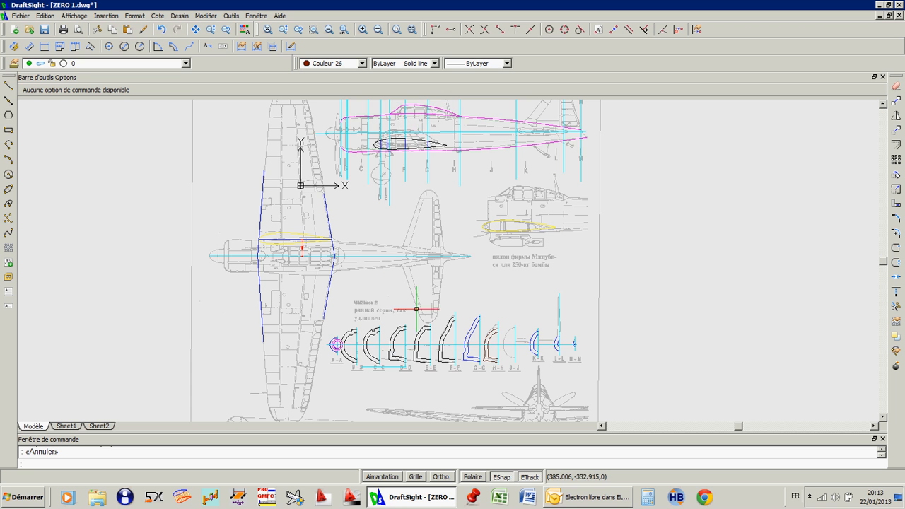
scroll(508, 331, up, 1)
Step: Start the Align command (aligner) on the blue inner and outer contours of cross-section G-G
scroll(507, 331, up, 5)
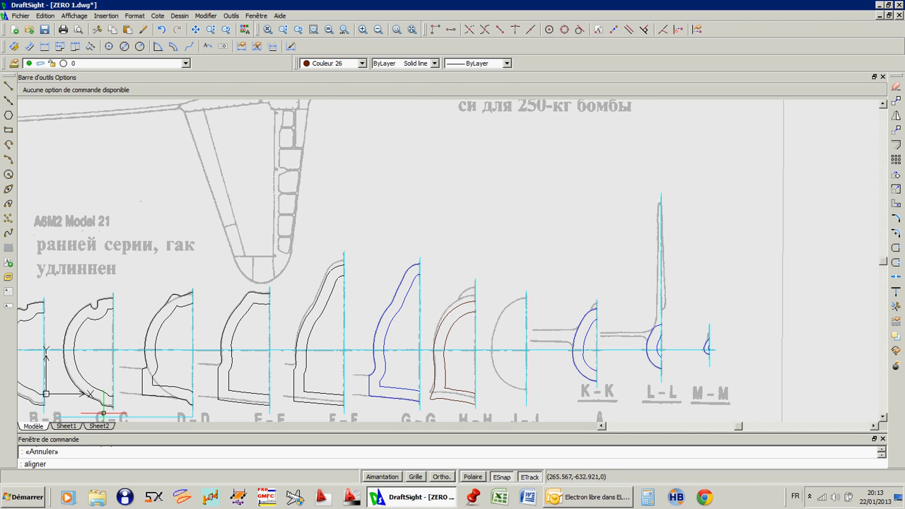
key(Return)
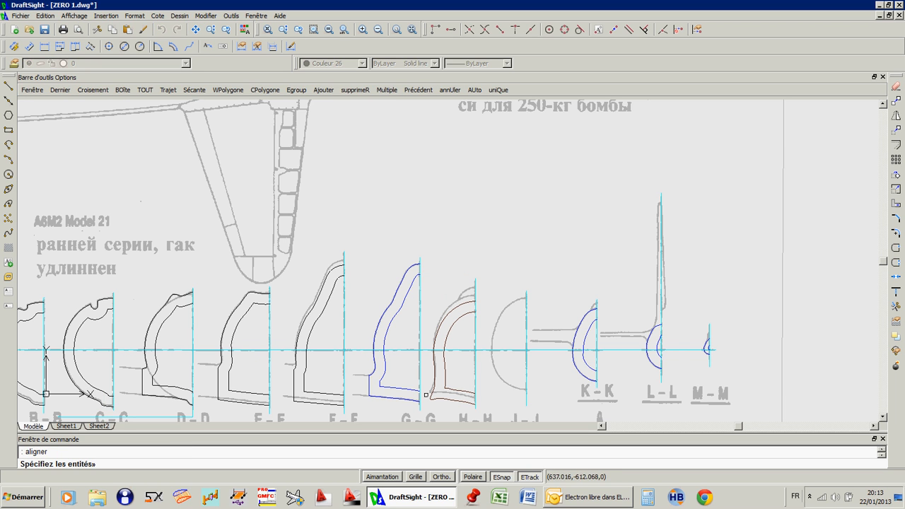
scroll(426, 394, up, 3)
click(398, 375)
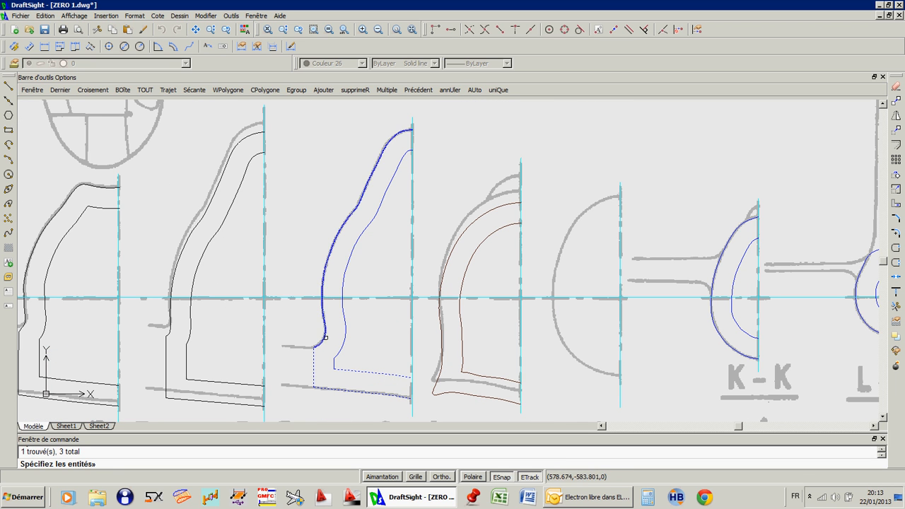
click(344, 308)
click(342, 309)
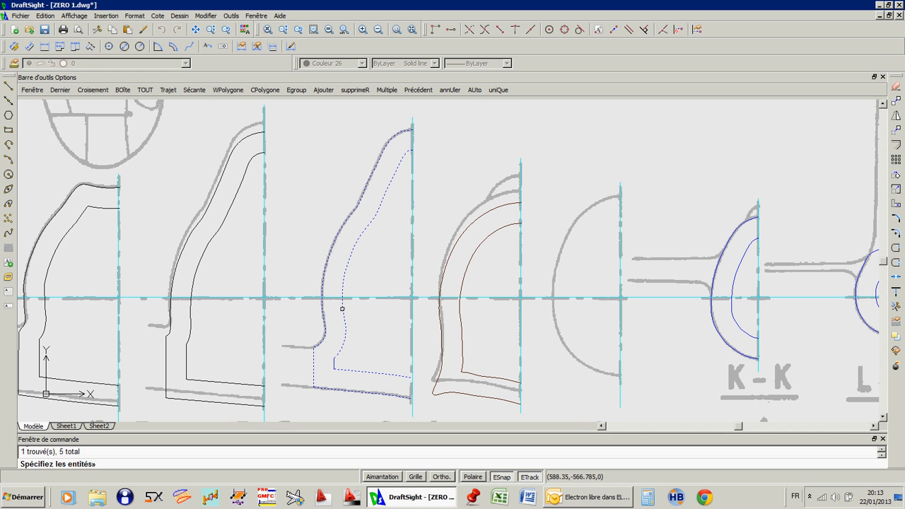
key(Return)
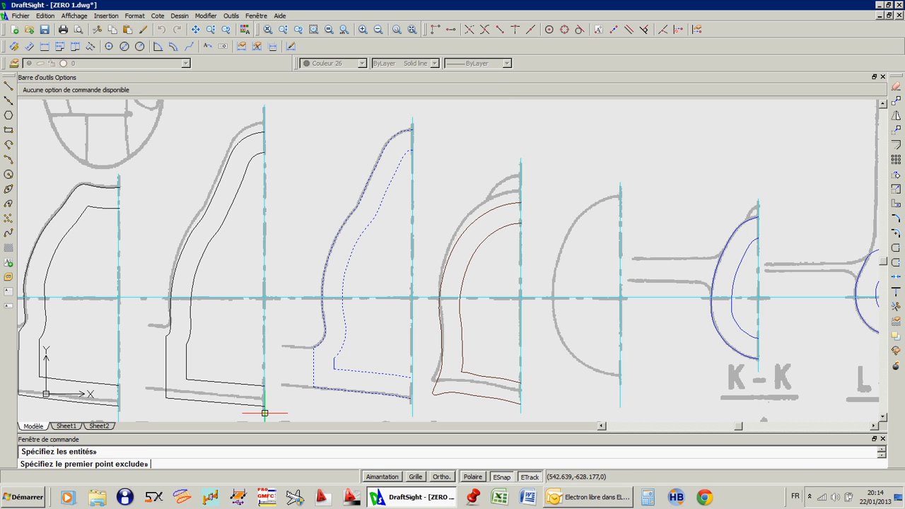
Step: Match the lower end of section G-G's outer contour to the point where station line G crosses the fuselage's bottom outline
scroll(399, 396, up, 4)
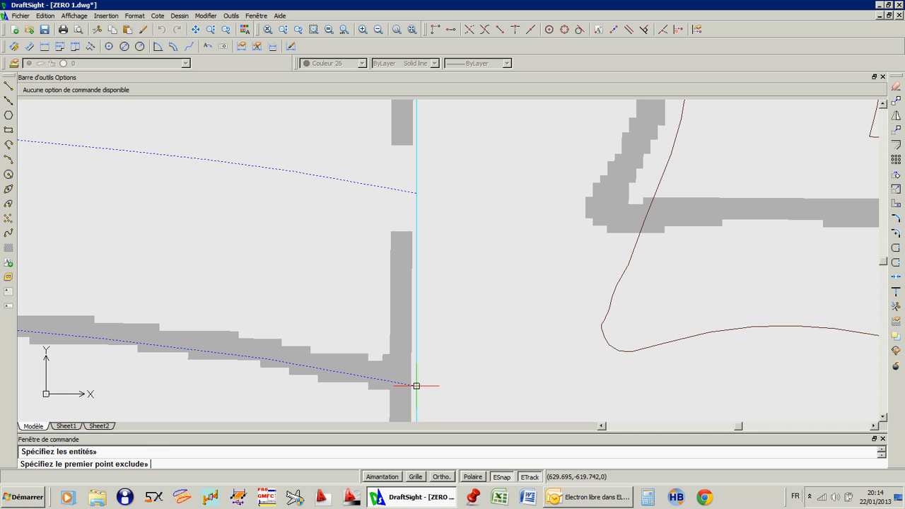
click(416, 386)
scroll(416, 386, down, 4)
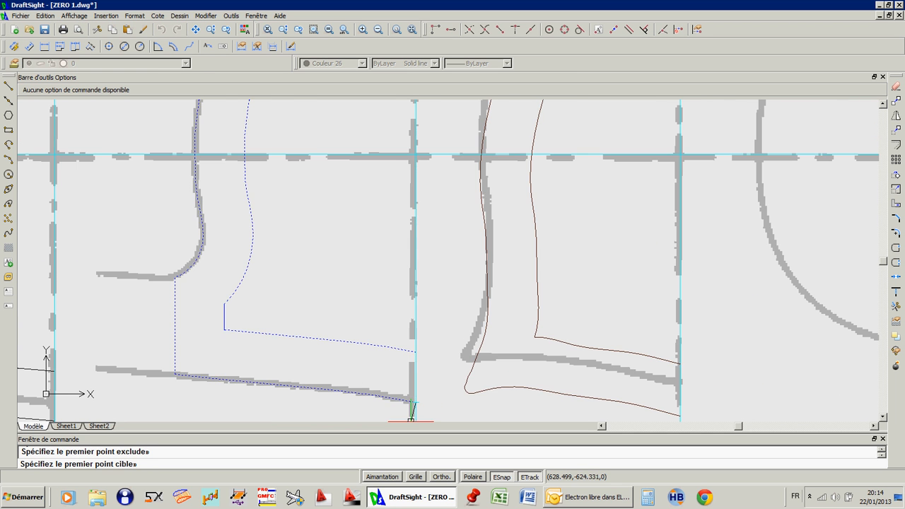
scroll(451, 360, down, 5)
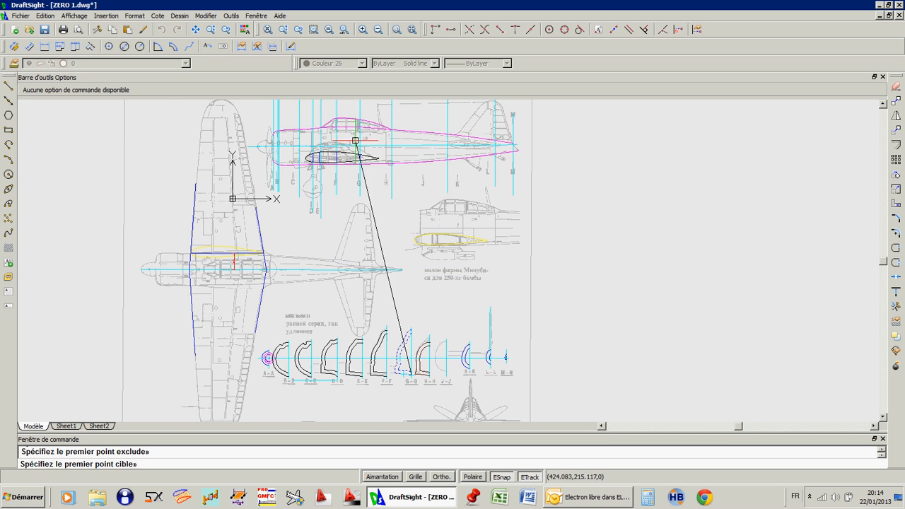
scroll(364, 155, up, 3)
scroll(367, 157, up, 6)
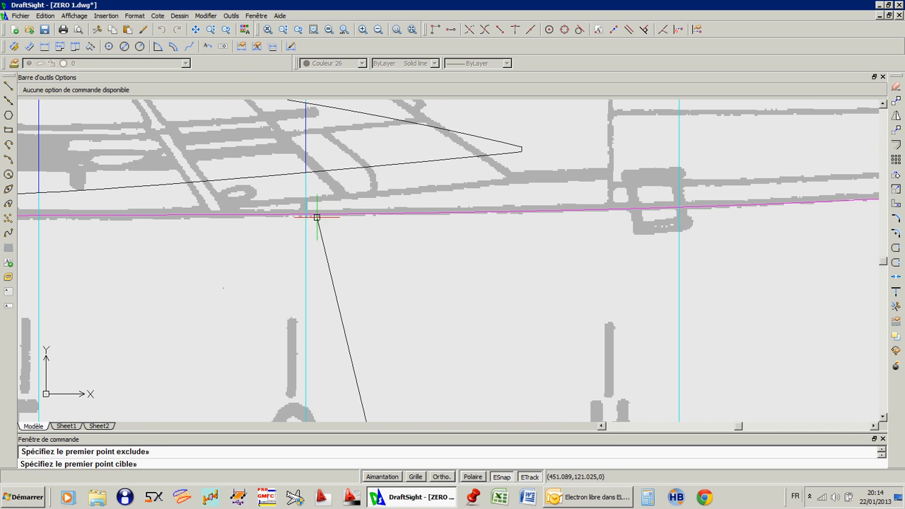
click(305, 214)
Step: Set the second source point at the upper end of section G-G's outer contour, on its vertical axis
scroll(357, 279, down, 5)
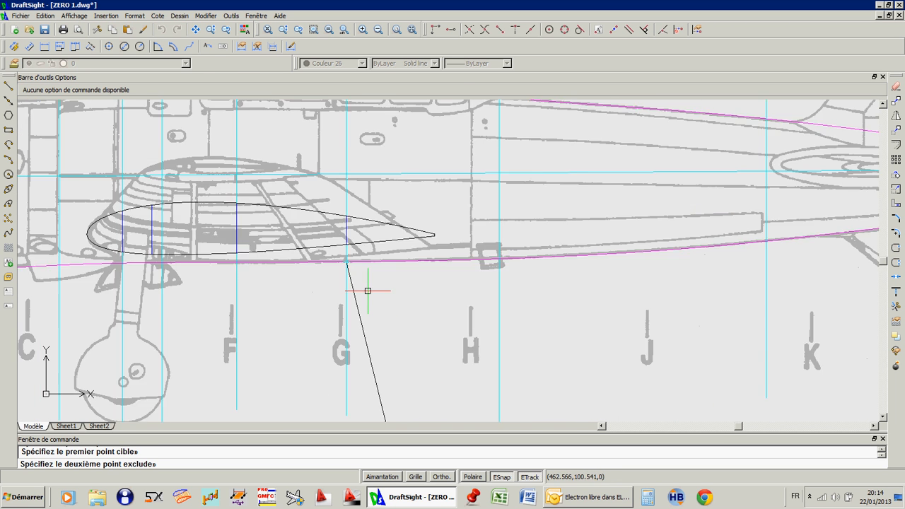
scroll(408, 252, down, 4)
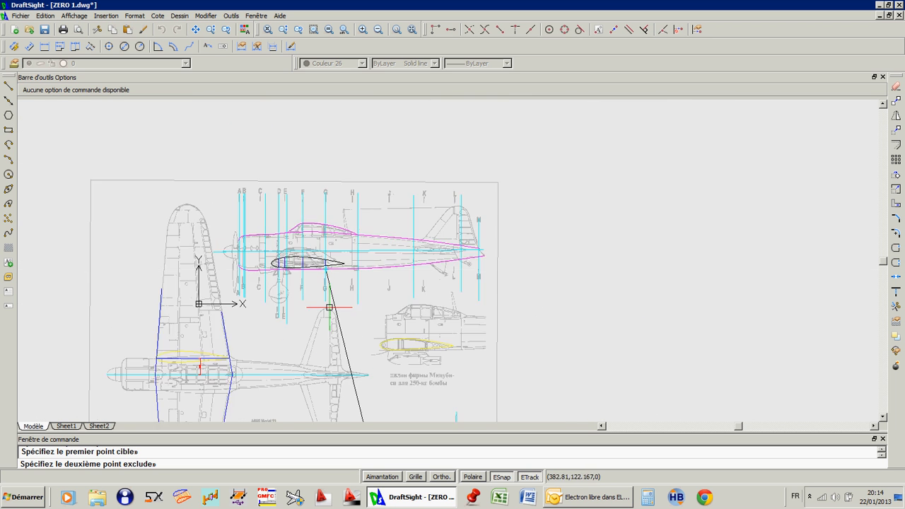
scroll(347, 332, down, 3)
scroll(366, 366, up, 6)
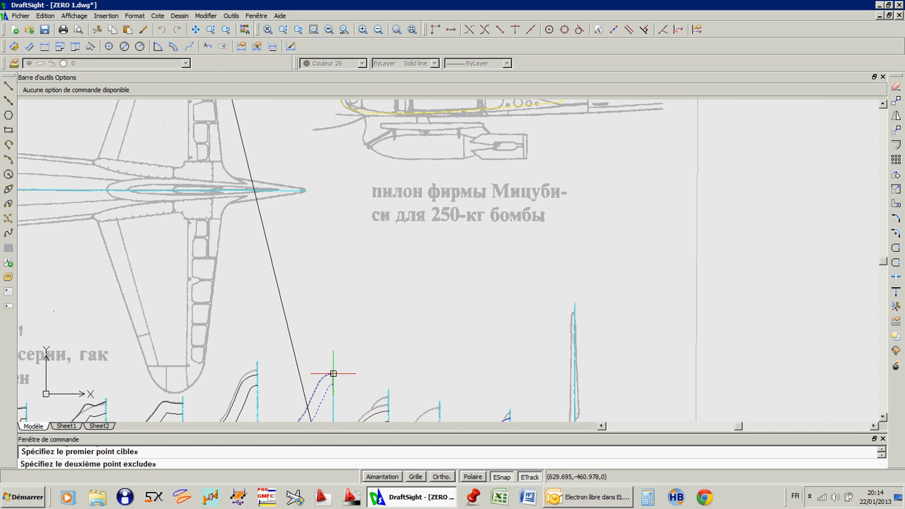
scroll(329, 376, up, 3)
scroll(343, 364, up, 2)
scroll(346, 366, up, 2)
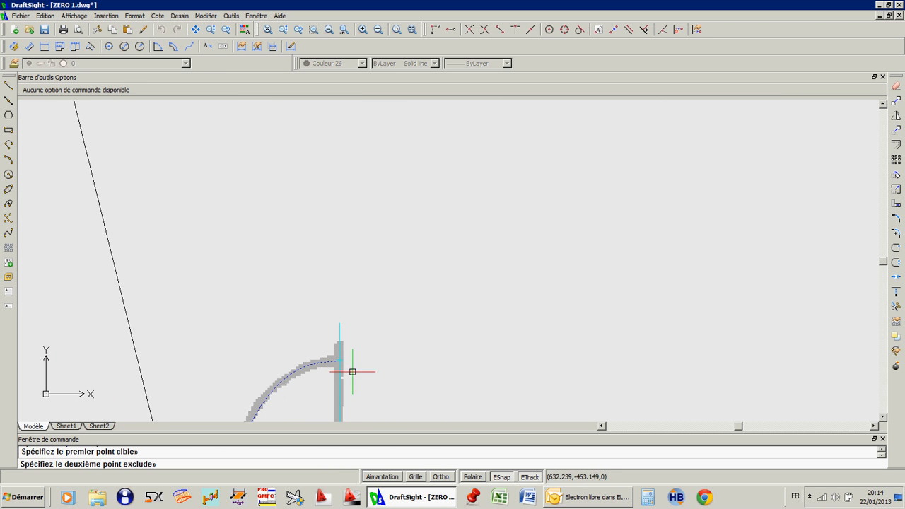
click(343, 362)
Step: Set the second target where station line G crosses the canopy outline, and scale section G-G to the alignment points
scroll(363, 377, down, 5)
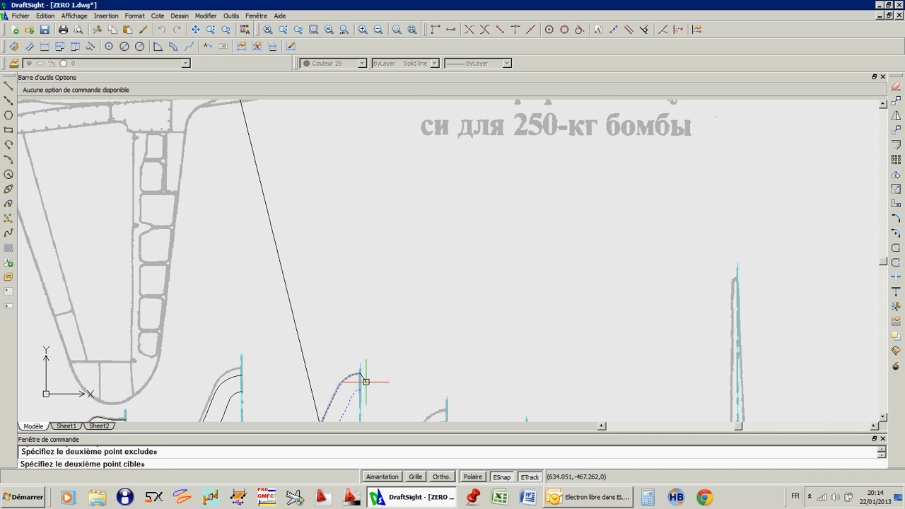
scroll(334, 397, down, 3)
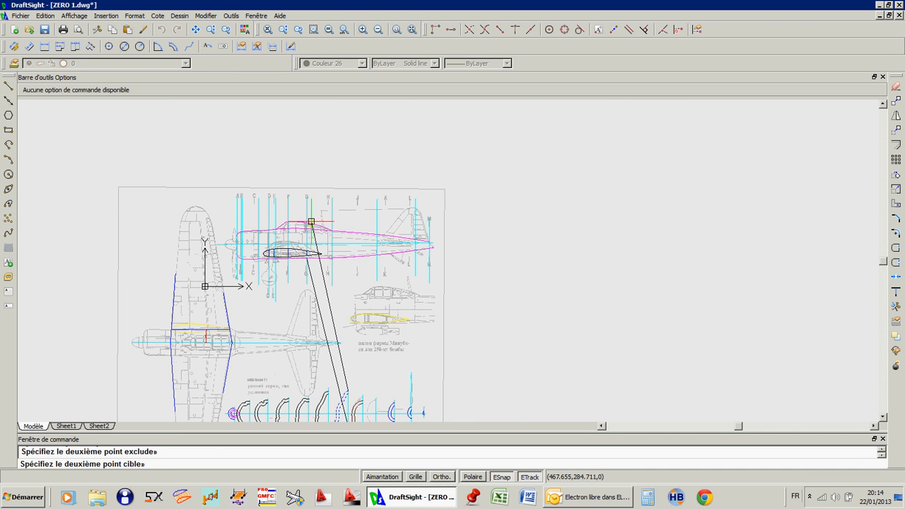
scroll(313, 232, up, 4)
scroll(313, 231, up, 4)
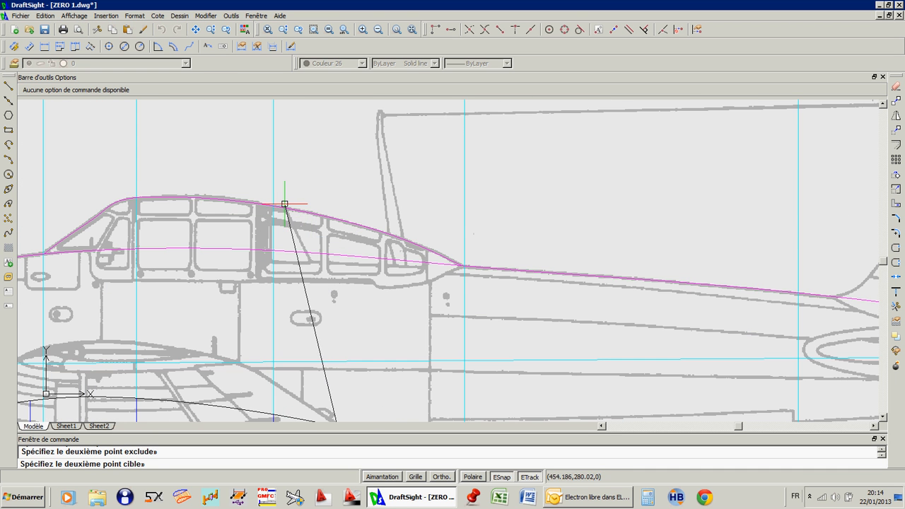
click(273, 205)
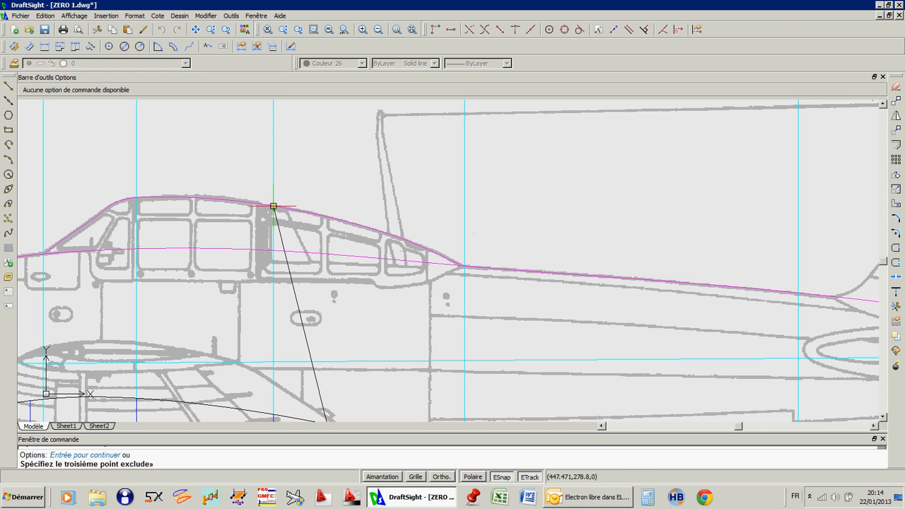
key(Return)
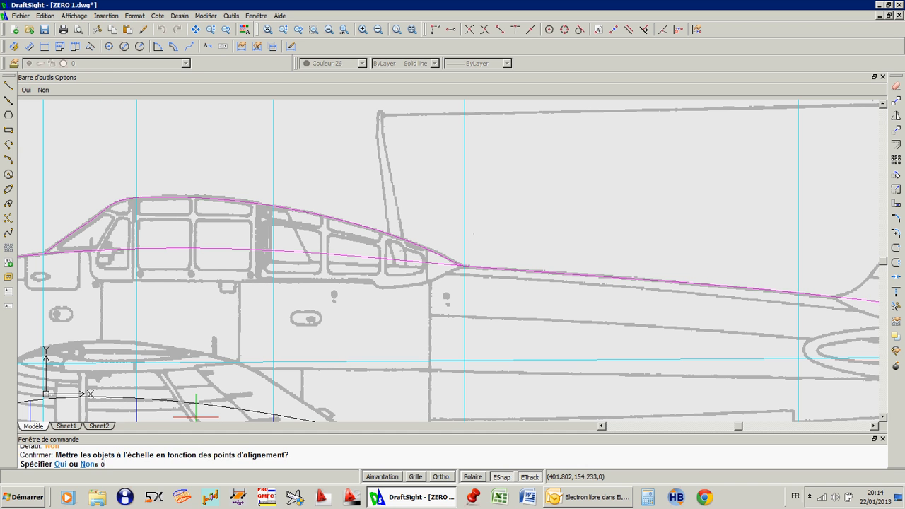
text(o)
key(Return)
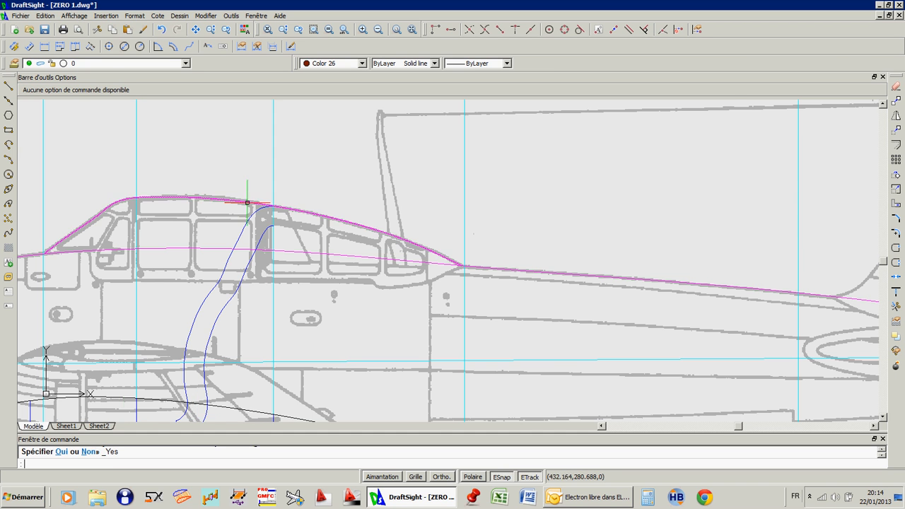
Step: Check section G-G's fit against the canopy and bottom outlines in the side view, and inspect its original place in the cross-section row
scroll(257, 212, down, 3)
scroll(253, 355, up, 2)
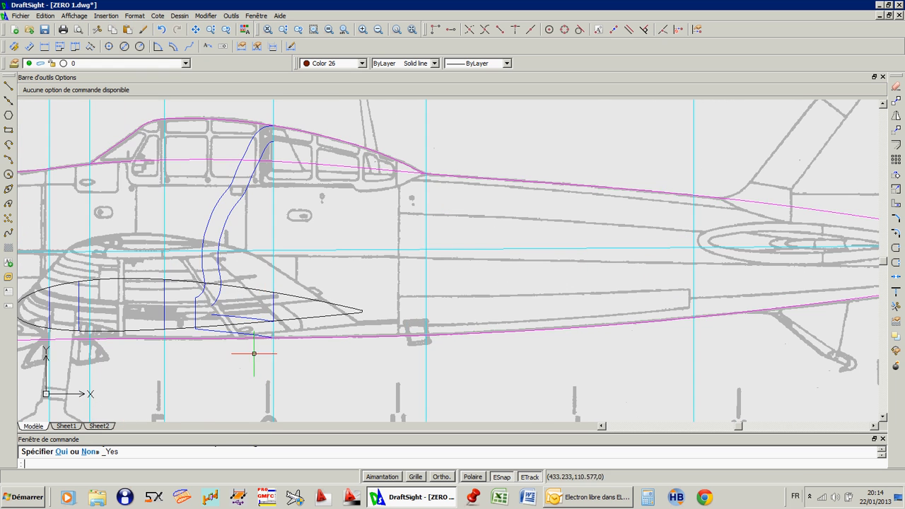
scroll(262, 306, up, 3)
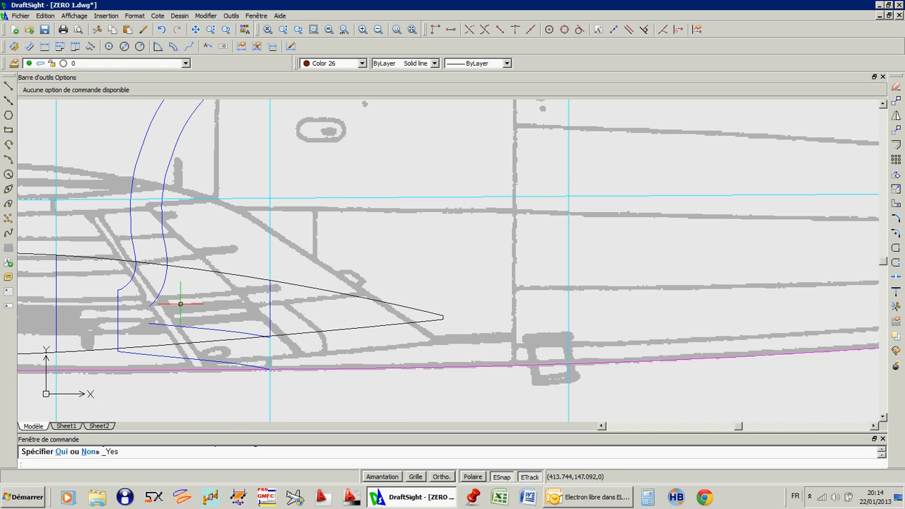
scroll(198, 311, down, 6)
scroll(199, 311, down, 4)
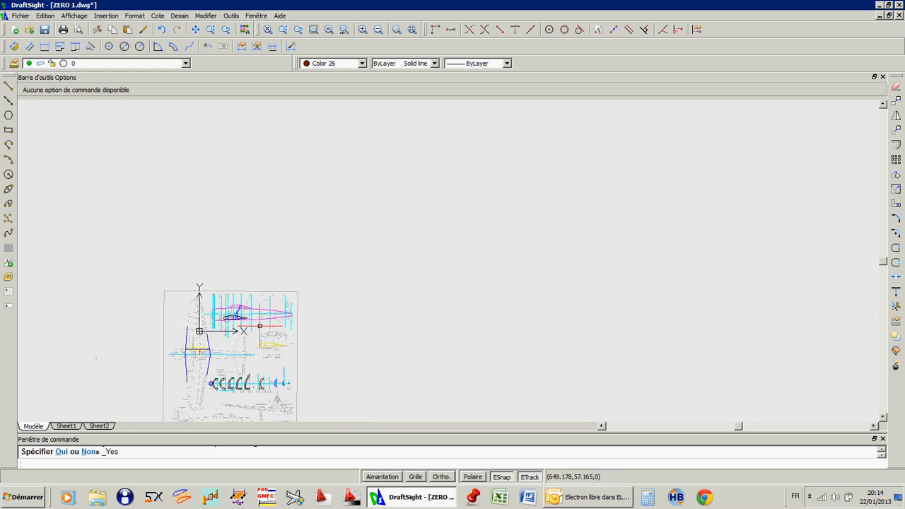
scroll(251, 386, up, 5)
scroll(251, 387, up, 10)
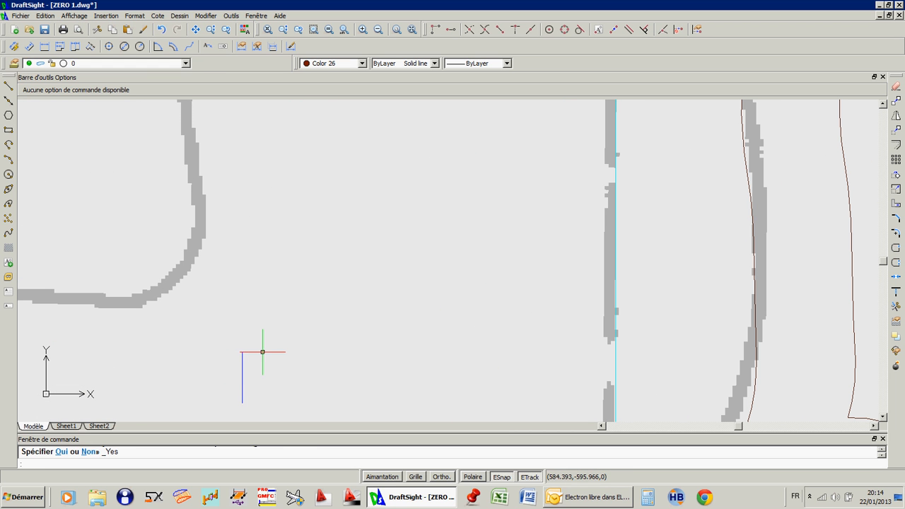
scroll(265, 360, down, 10)
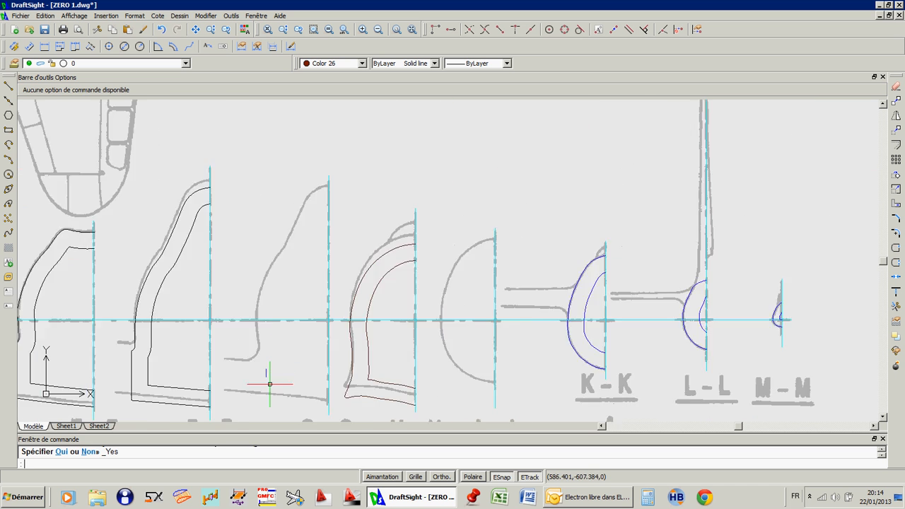
scroll(268, 368, down, 1)
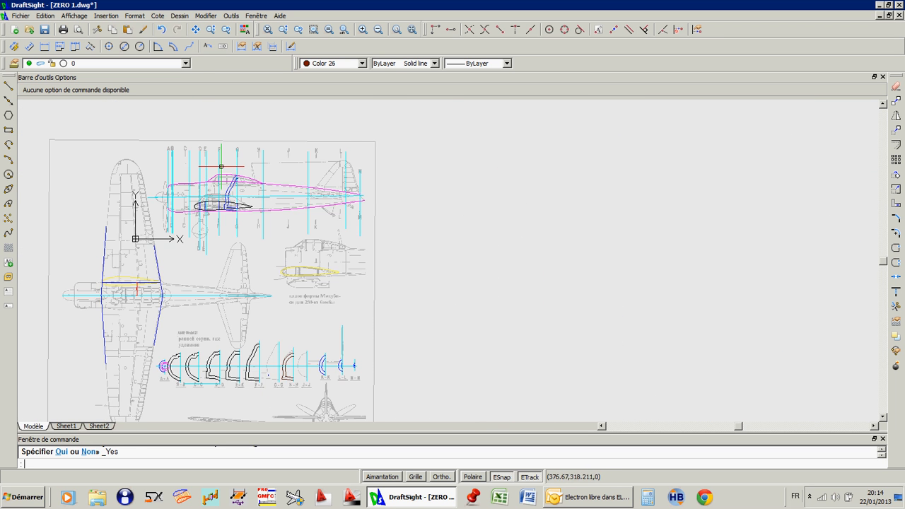
scroll(221, 167, up, 10)
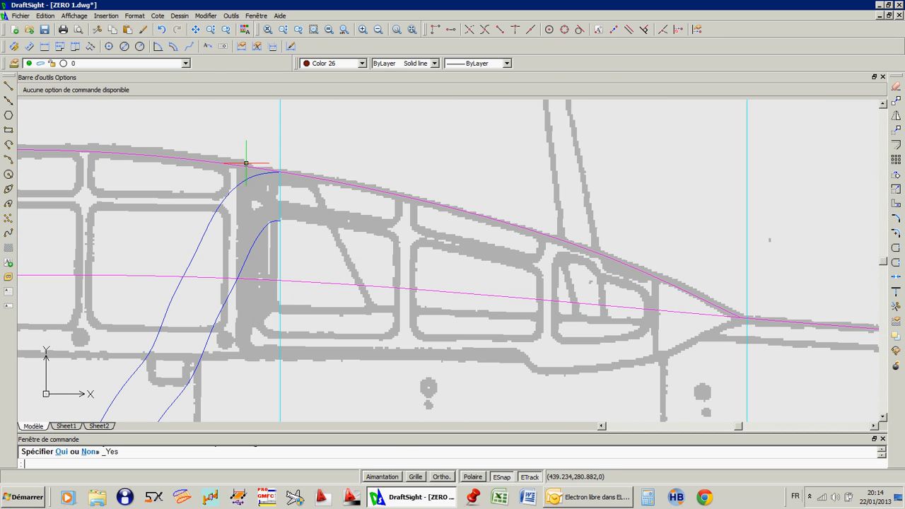
Step: Select section G-G's inner and outer side curves, both bottom curves and the outer vertical line in the side view
click(241, 178)
click(274, 220)
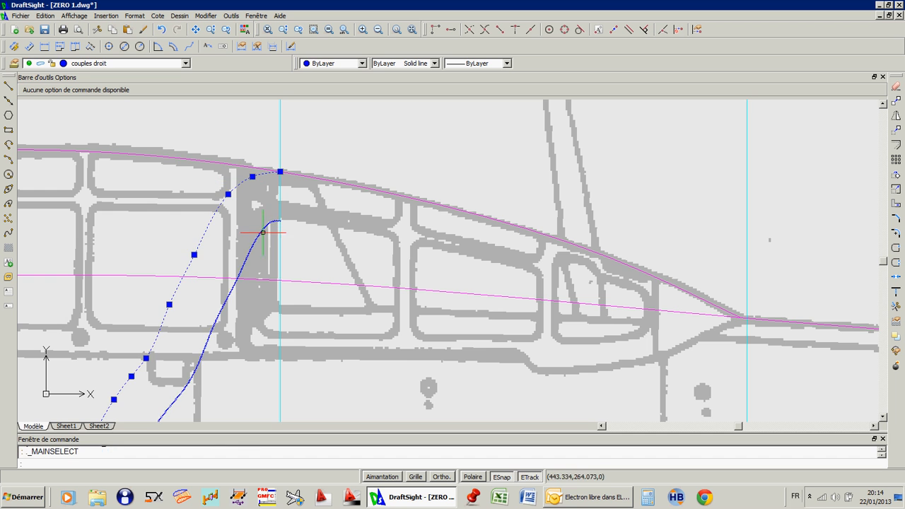
scroll(278, 210, down, 3)
scroll(254, 364, up, 5)
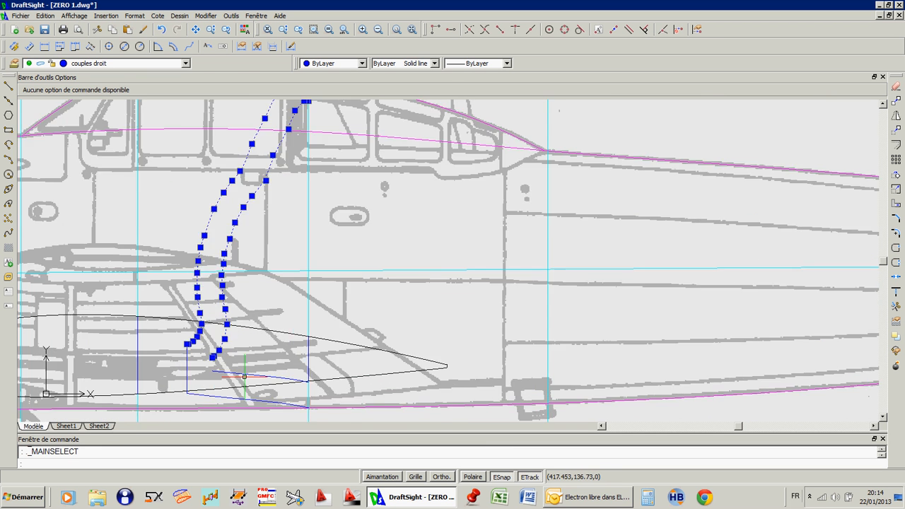
click(254, 367)
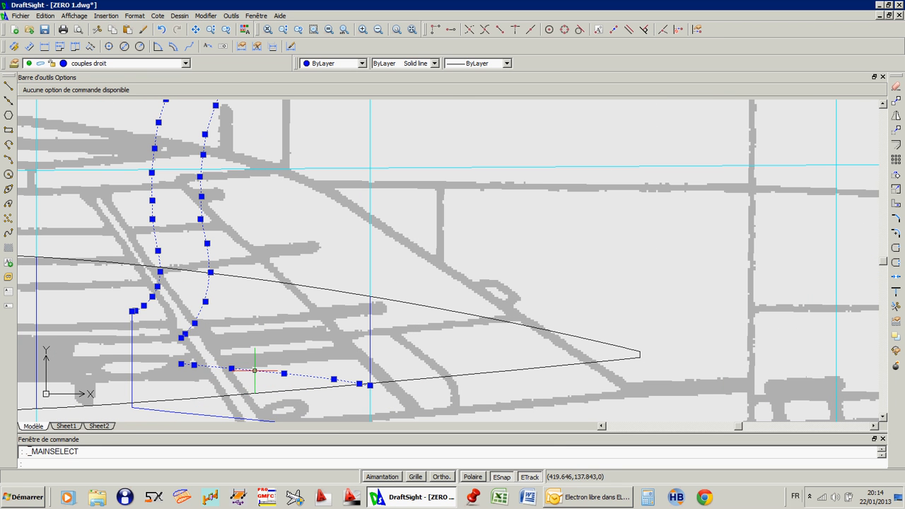
click(219, 416)
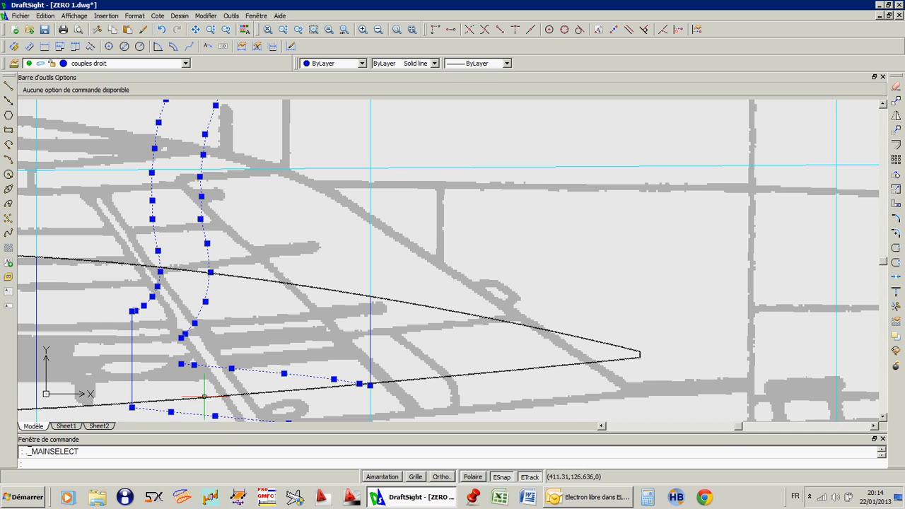
click(130, 357)
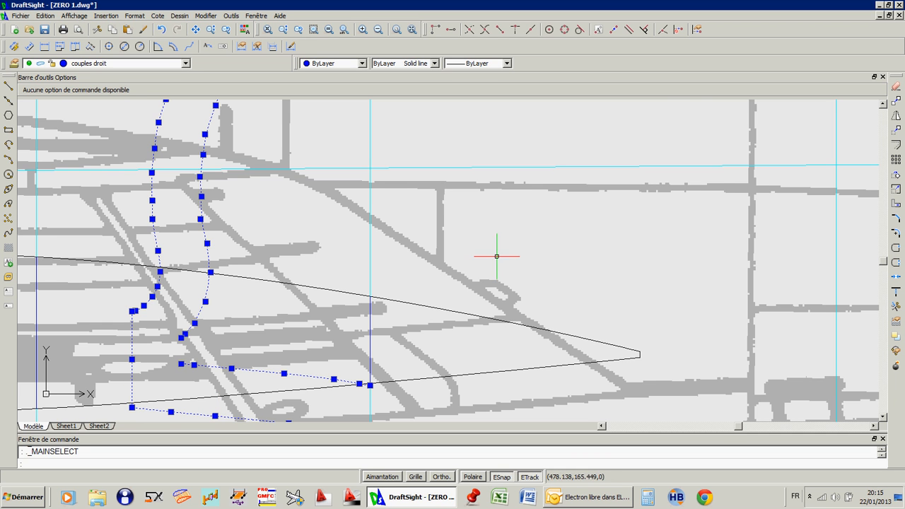
scroll(463, 237, down, 2)
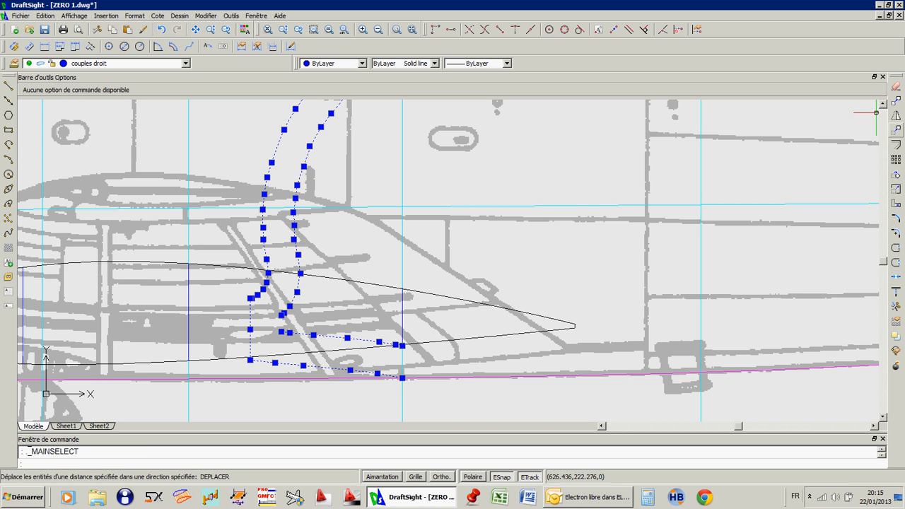
Step: Move section G-G from station line G's intersection with the fuselage axis to the crossing of the axes in the G-G cross-section drawing
click(895, 130)
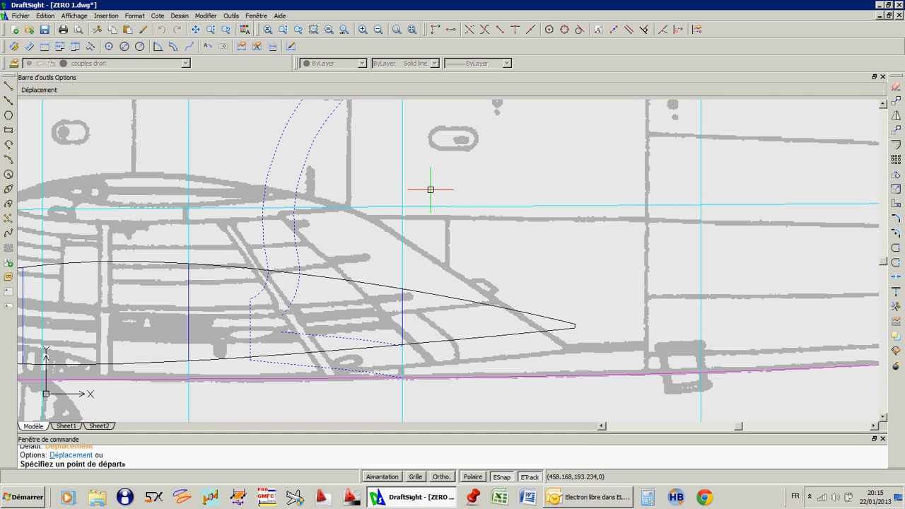
scroll(428, 188, up, 2)
scroll(410, 236, down, 5)
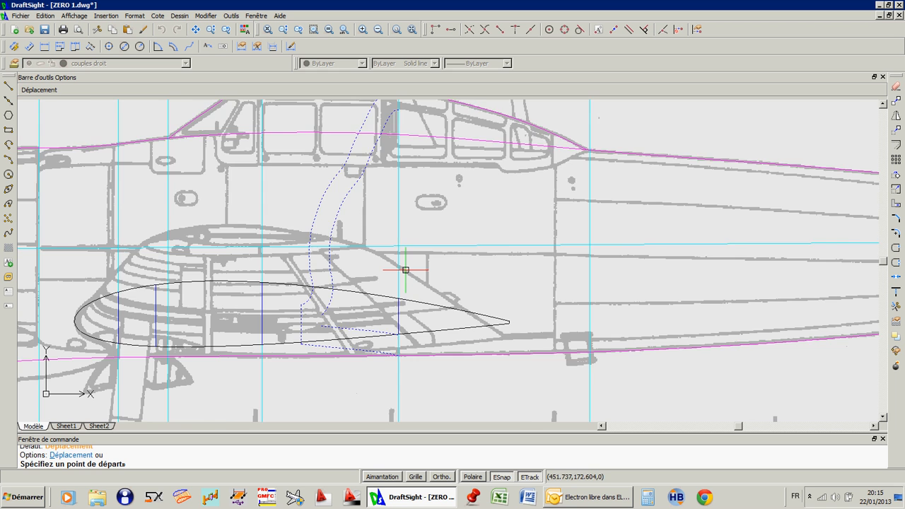
scroll(399, 231, up, 6)
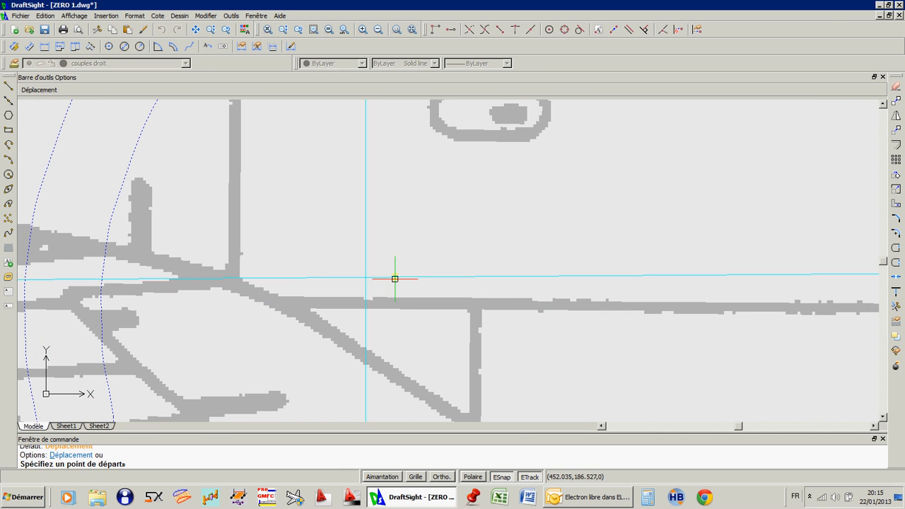
click(365, 275)
scroll(353, 252, down, 5)
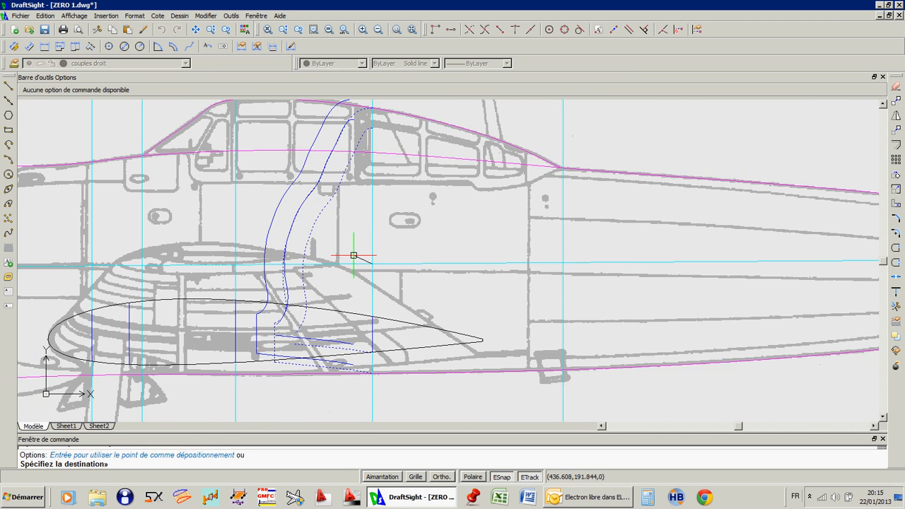
scroll(353, 254, down, 2)
scroll(351, 251, down, 5)
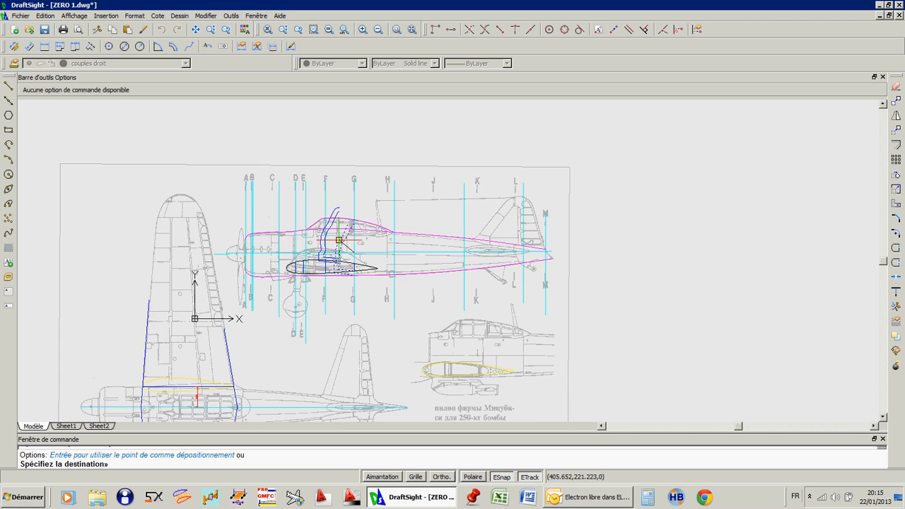
scroll(358, 330, up, 8)
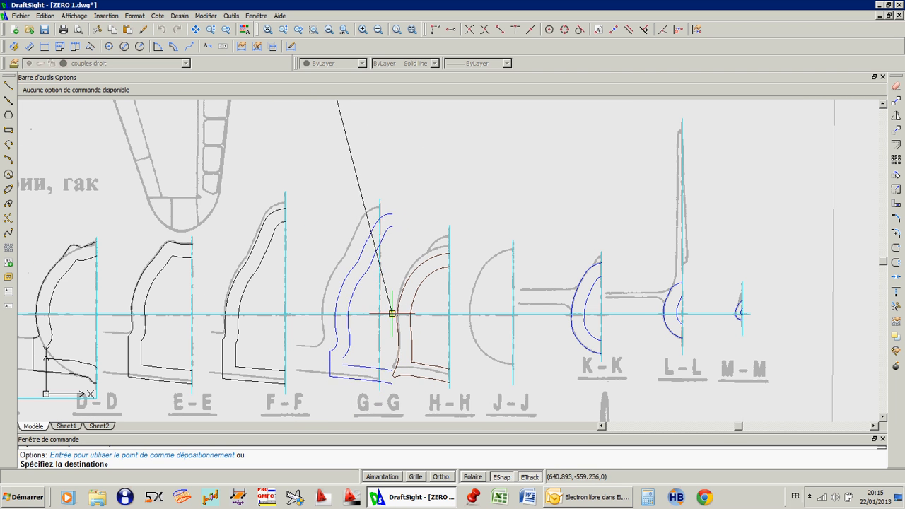
click(379, 313)
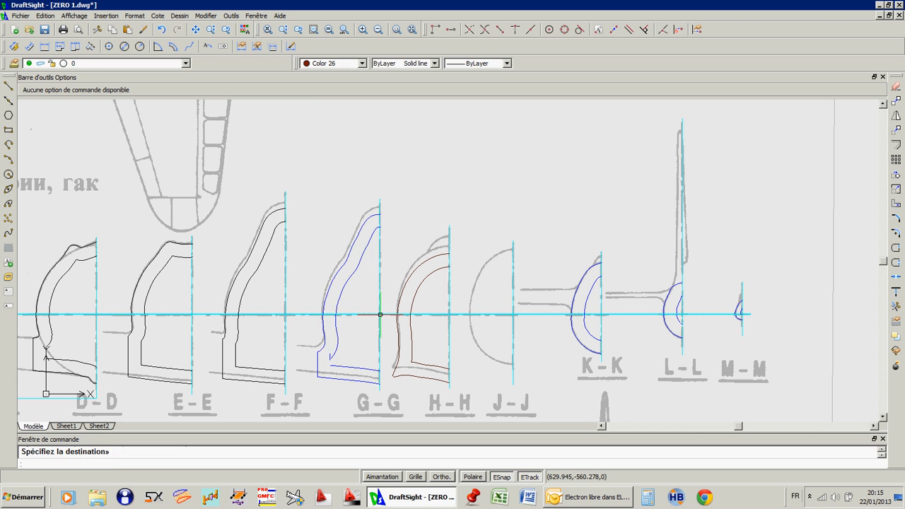
Step: Delete the stray short vertical line beside the lower end of section G-G's inner side curve
scroll(341, 363, up, 3)
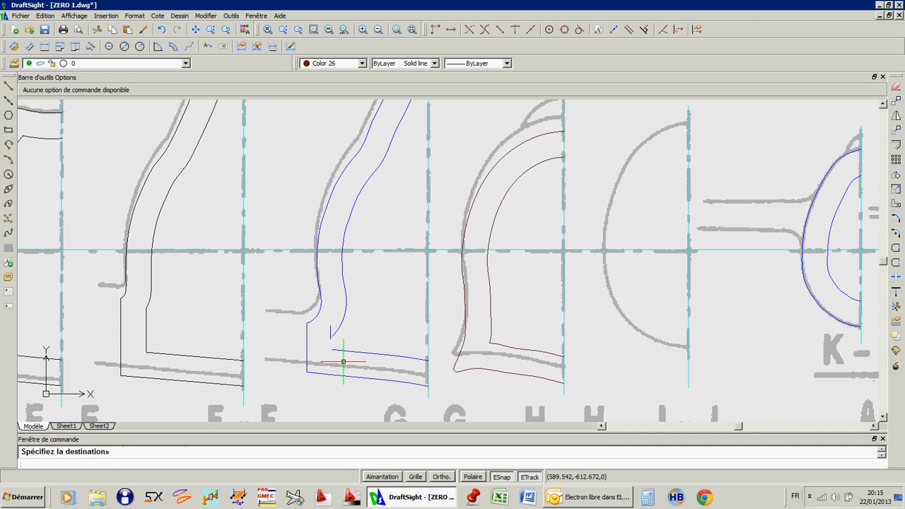
scroll(364, 369, up, 3)
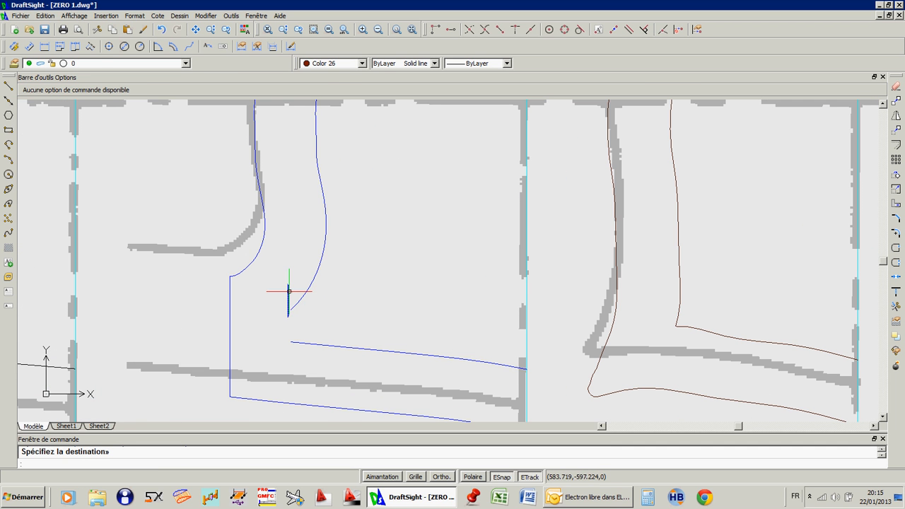
click(288, 297)
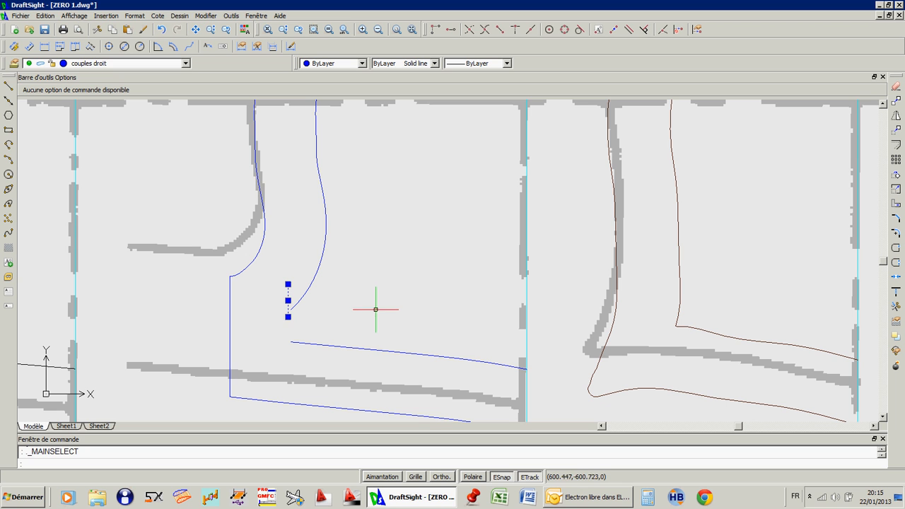
key(Delete)
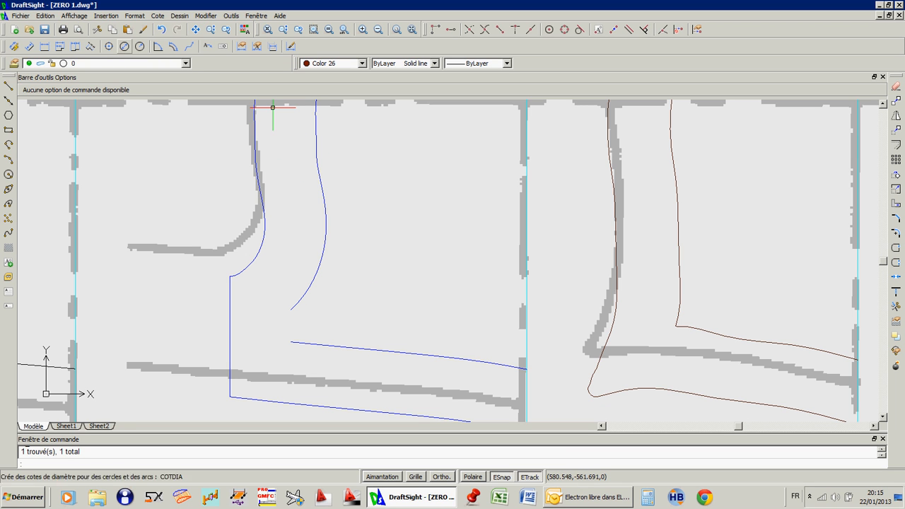
Step: Draw a line joining the lower end of section G-G's inner side curve to the outer end of its inner bottom curve
click(8, 85)
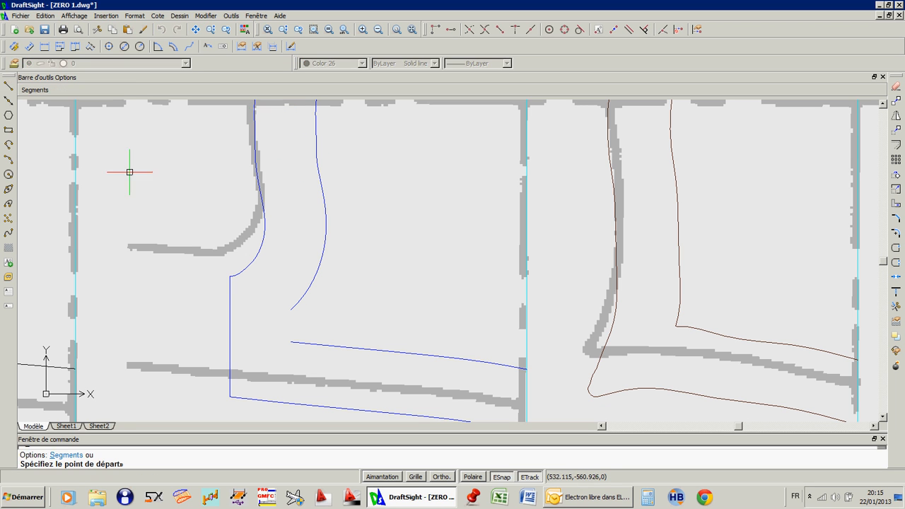
click(291, 308)
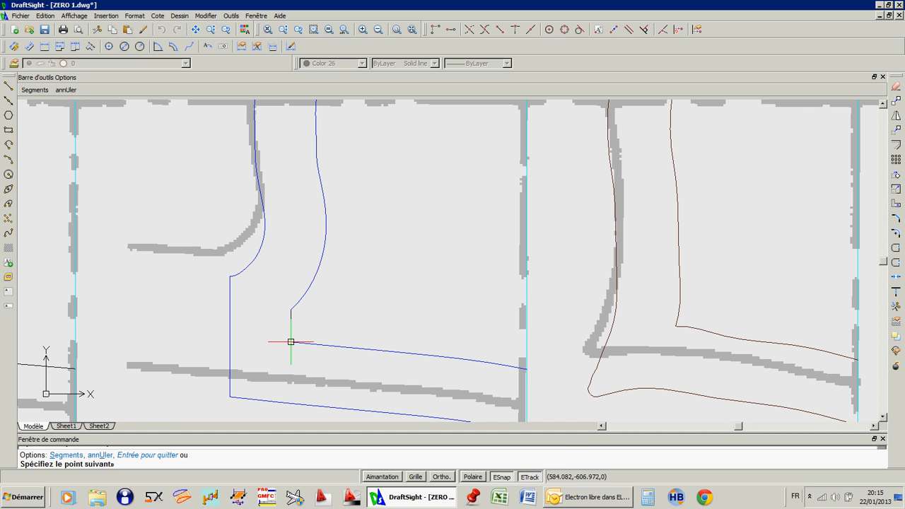
click(291, 346)
key(Return)
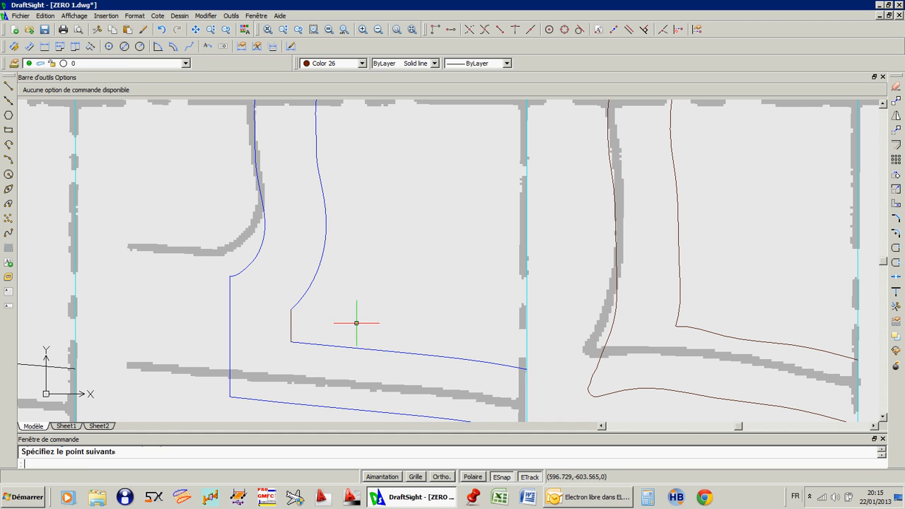
Step: Review the row of cross-sections A-A to M-M against the station lines in the side view, including the closed G-G contour
scroll(385, 313, down, 2)
scroll(403, 347, down, 2)
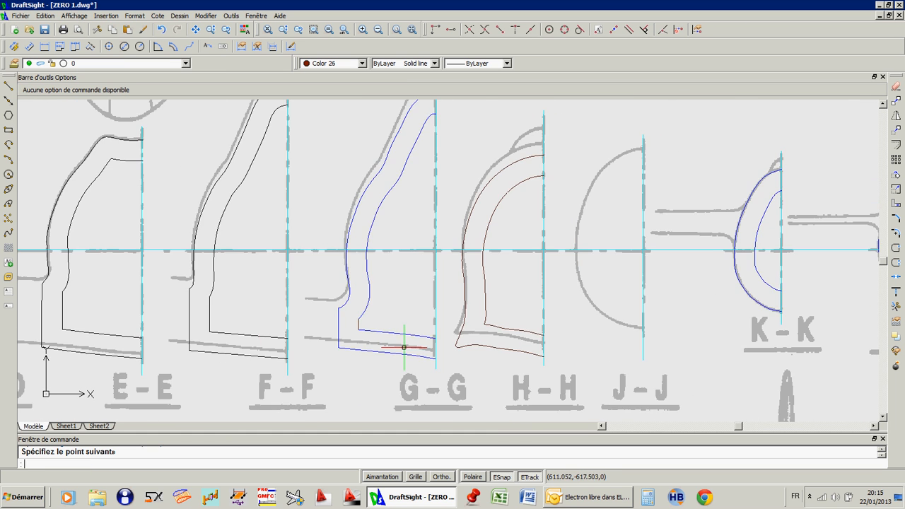
scroll(409, 240, down, 3)
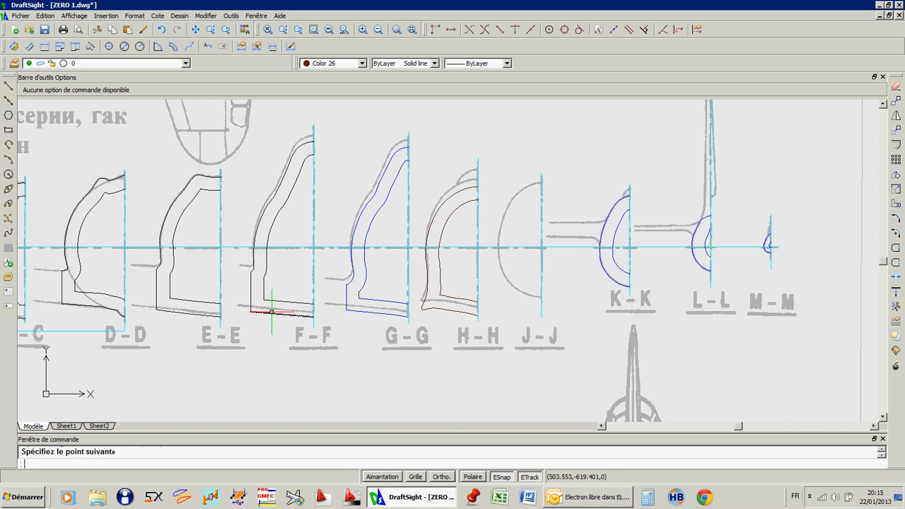
scroll(244, 302, down, 3)
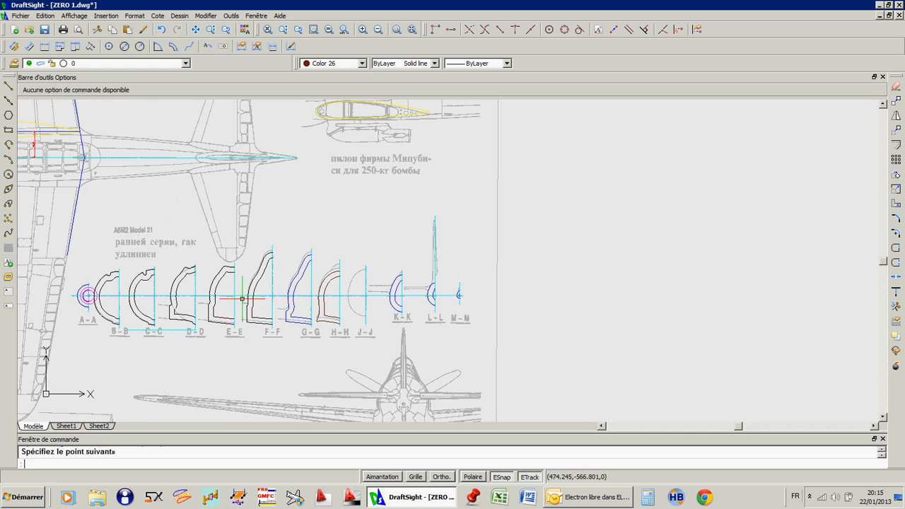
scroll(226, 118, up, 3)
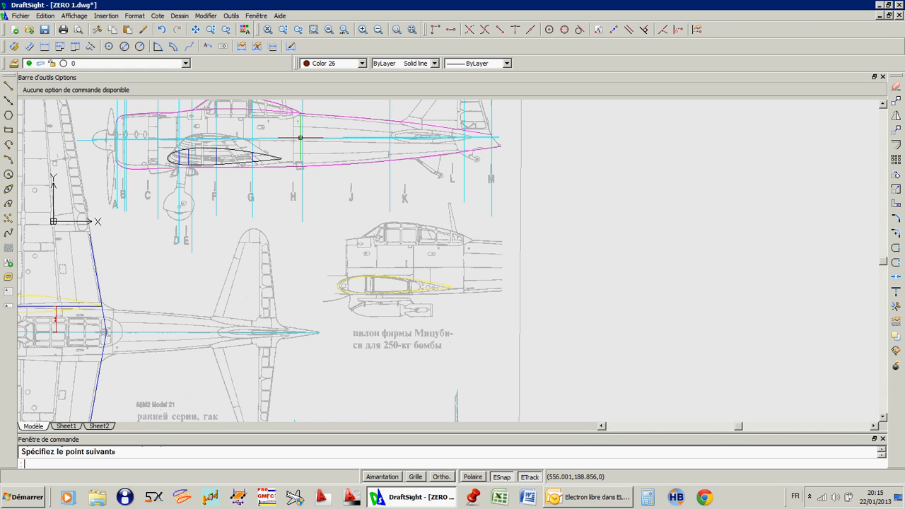
scroll(376, 184, down, 3)
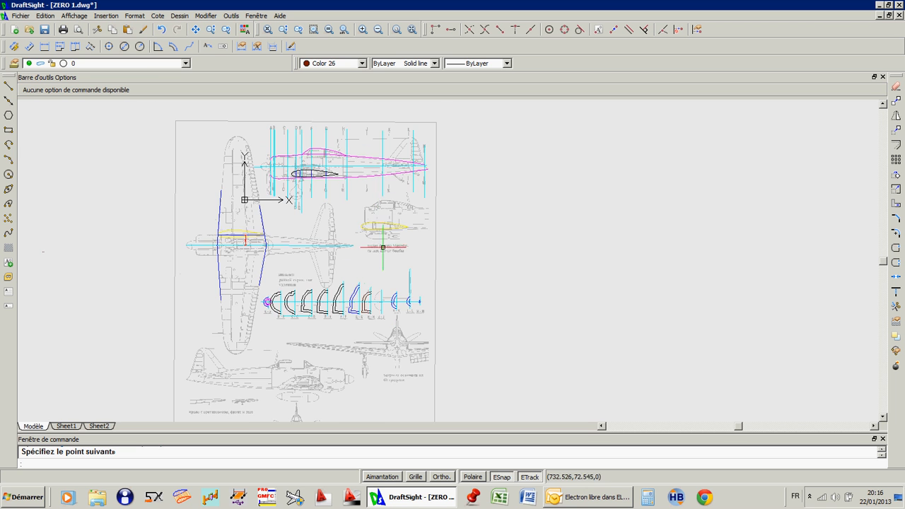
scroll(312, 306, up, 3)
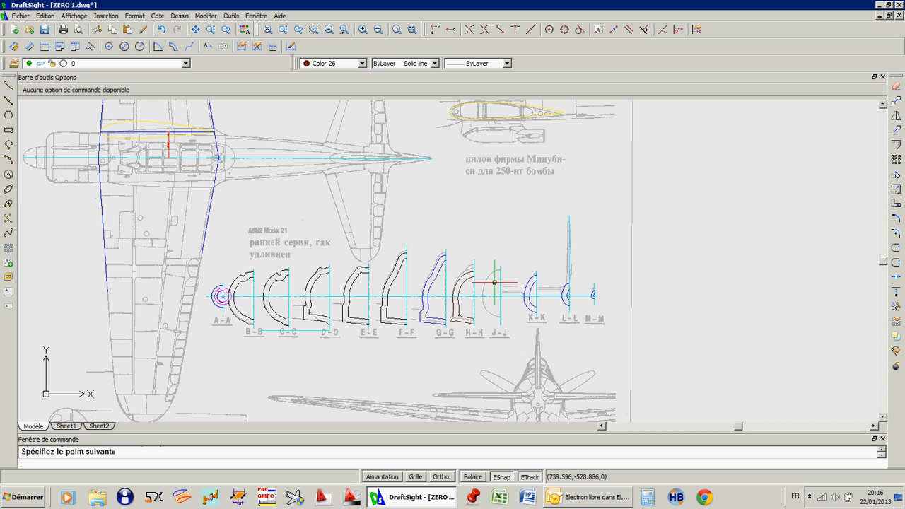
scroll(497, 282, up, 4)
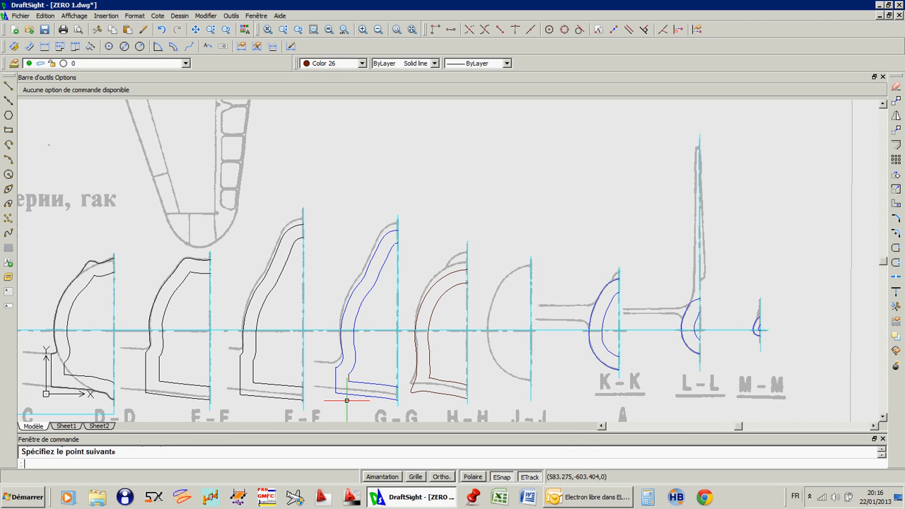
scroll(350, 415, up, 1)
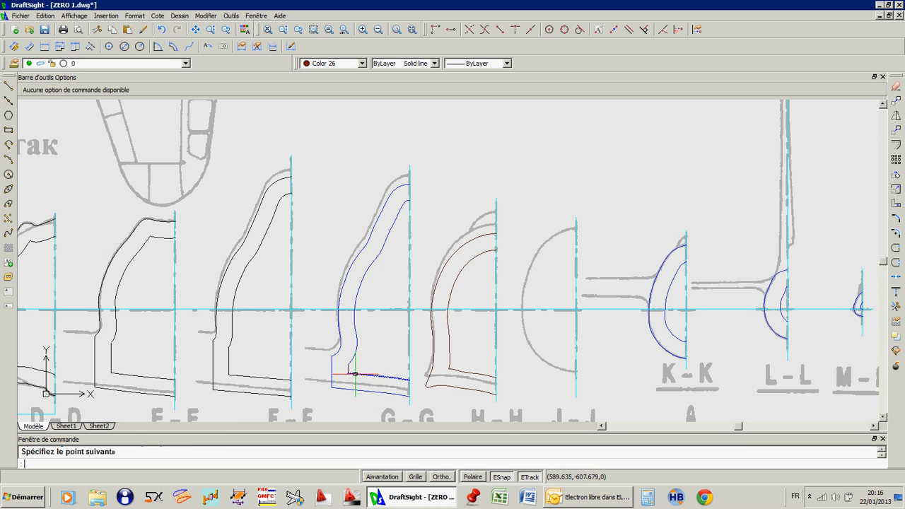
Step: Change the outer and inner contours of section G-G to Color 26 and save the drawing
click(382, 251)
click(366, 241)
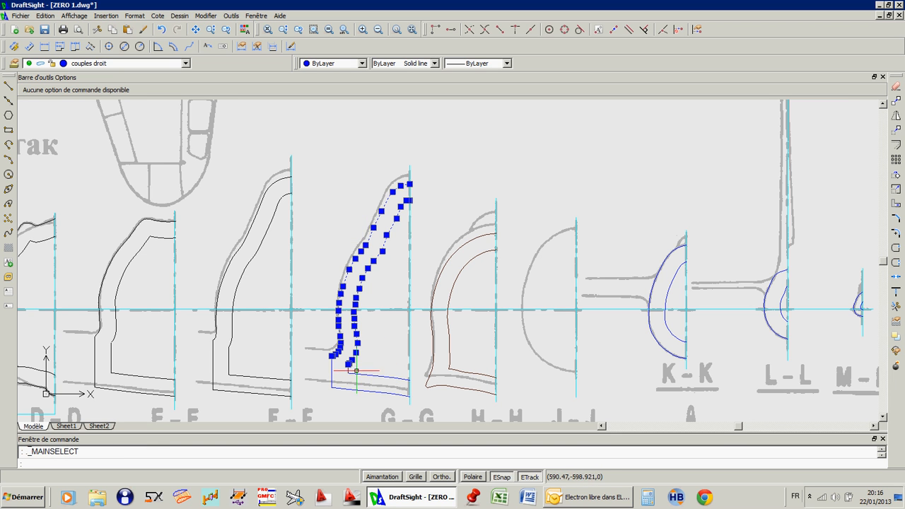
click(356, 372)
click(348, 364)
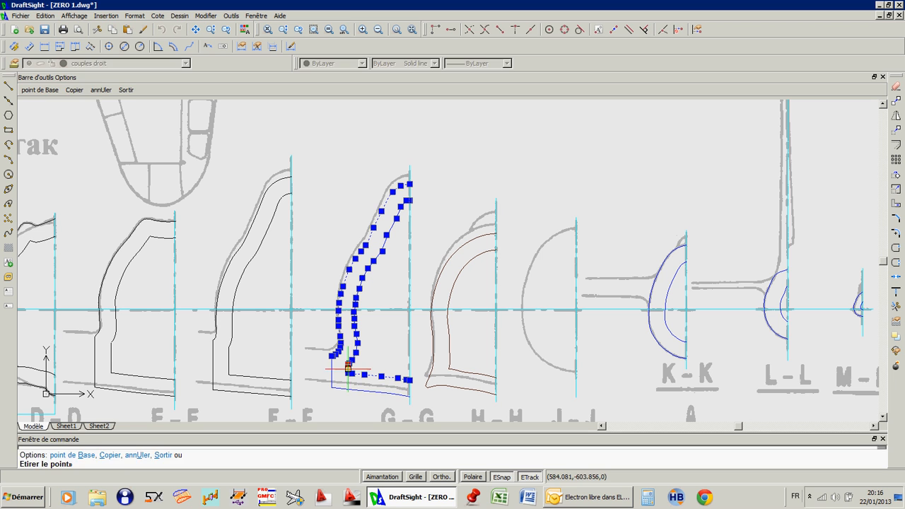
click(347, 368)
click(359, 390)
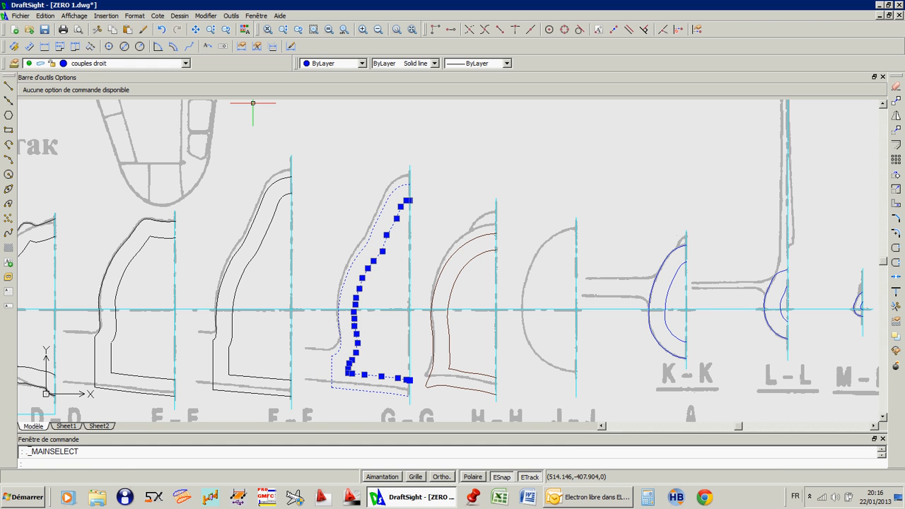
click(332, 63)
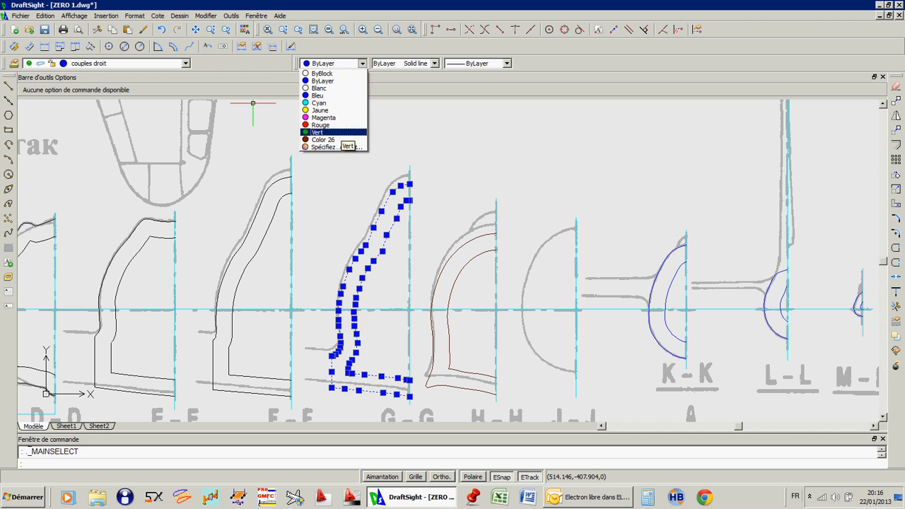
click(325, 134)
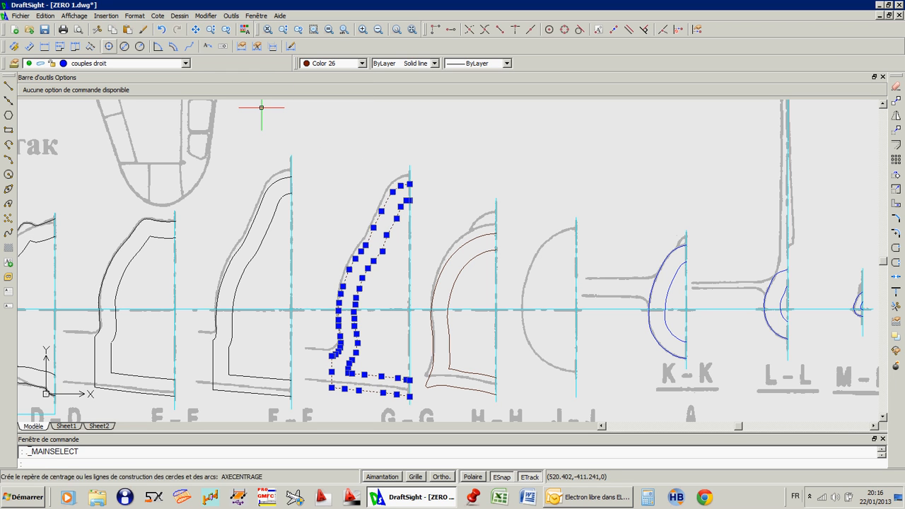
key(ctrl+s)
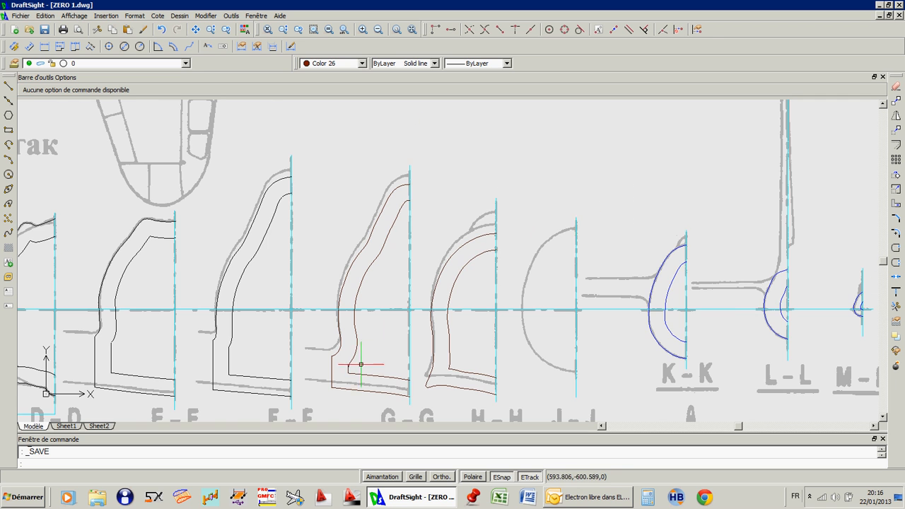
Step: Shorten the vertical line at section G-G's inner lower corner to the lower end of the inner side curve, and save the drawing
scroll(361, 363, up, 6)
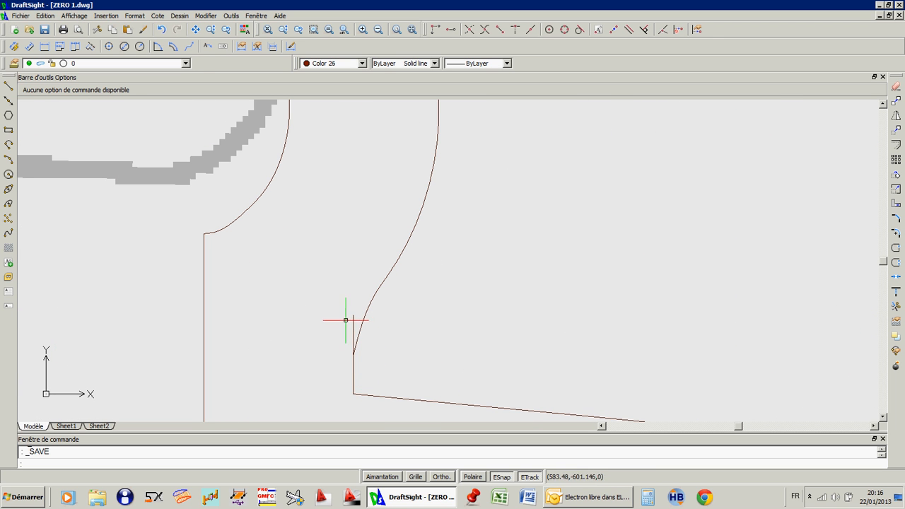
click(353, 322)
click(353, 315)
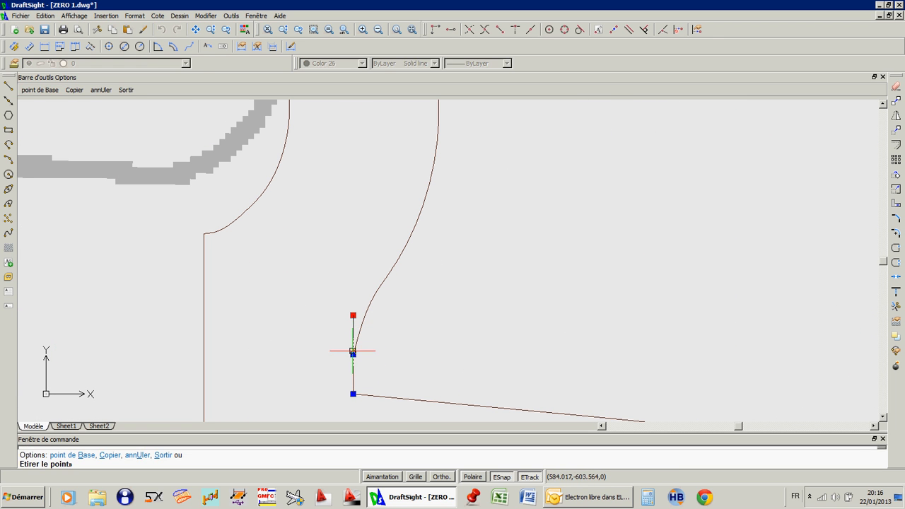
click(353, 353)
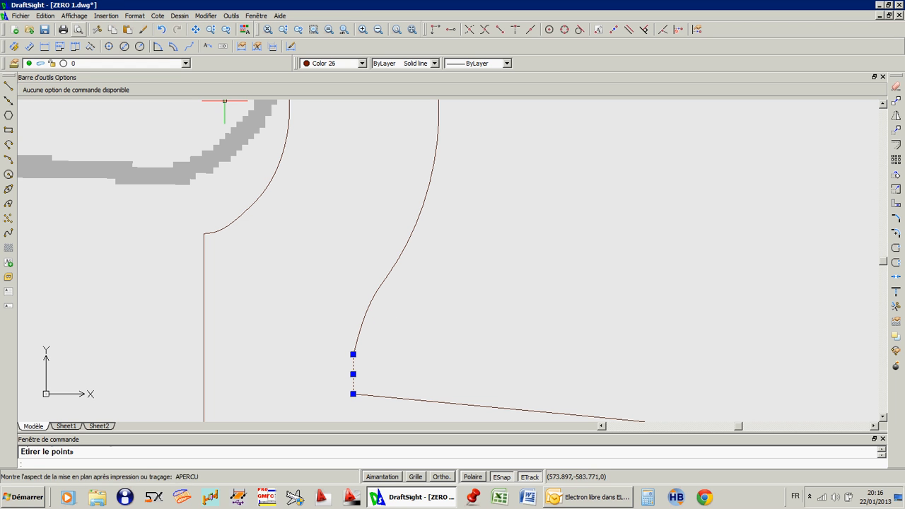
click(44, 29)
Step: Show the moteur layer and make it the active layer
scroll(285, 166, down, 6)
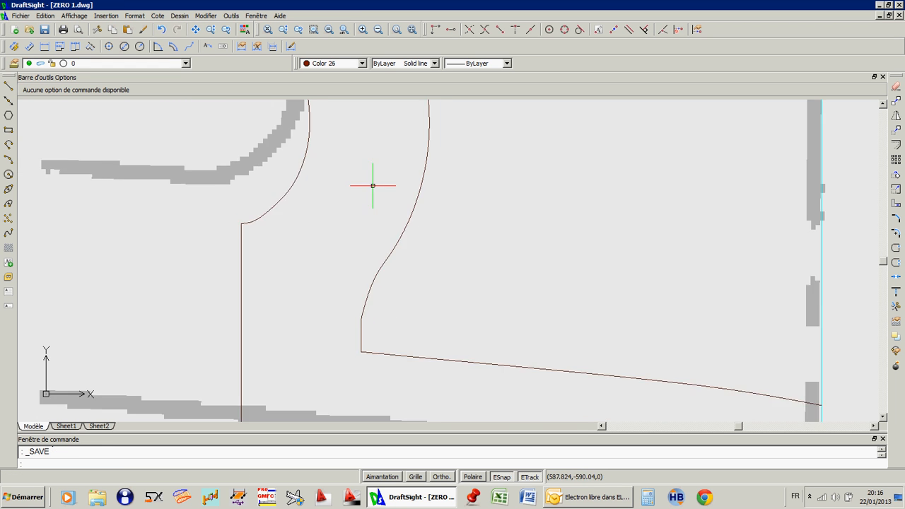
scroll(503, 279, down, 1)
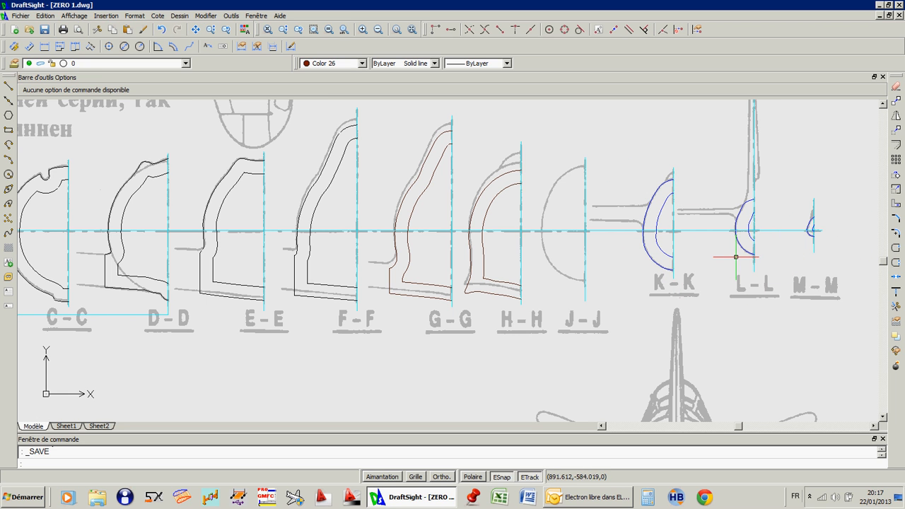
scroll(735, 256, down, 6)
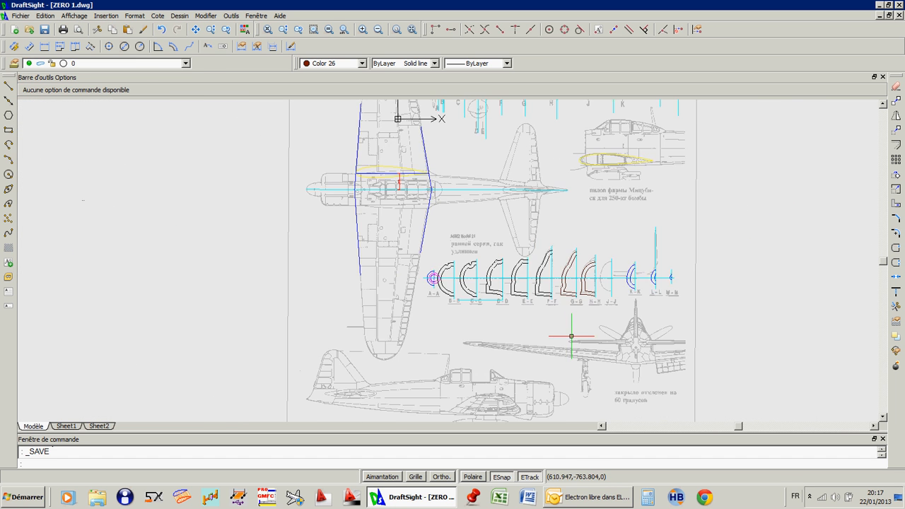
scroll(571, 336, down, 3)
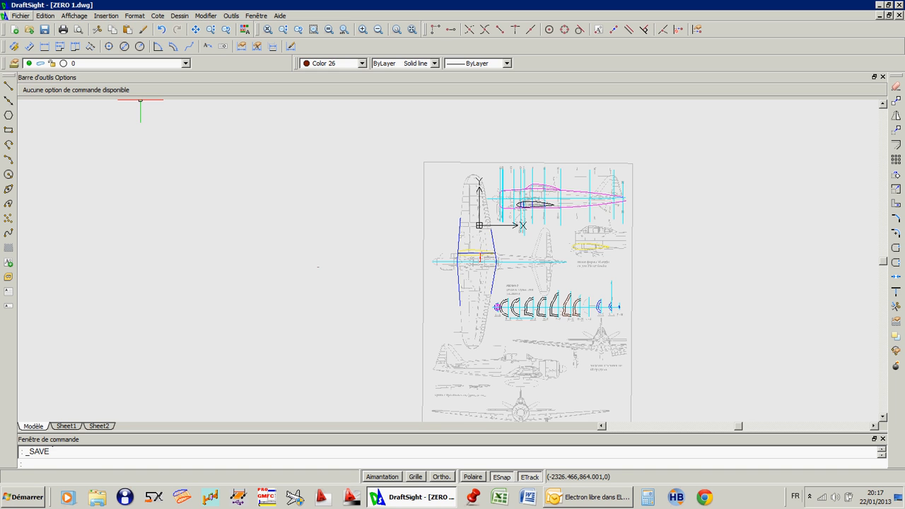
click(106, 62)
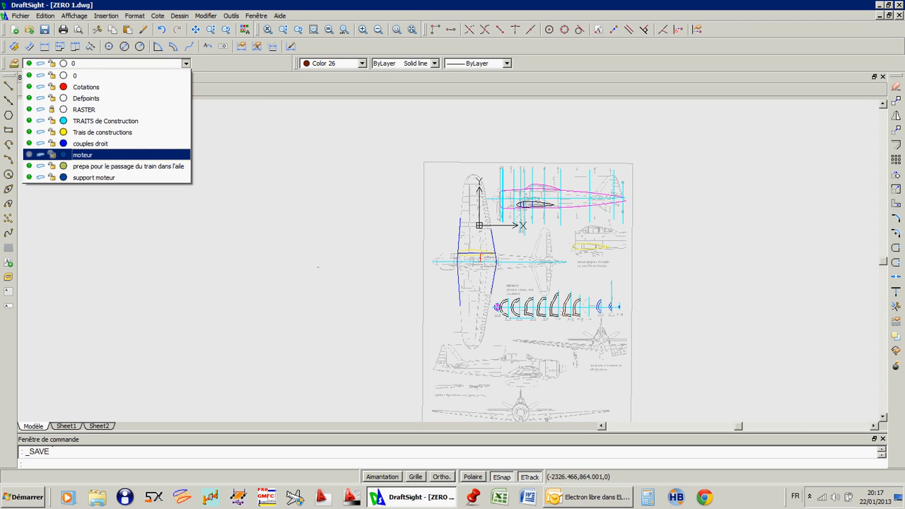
click(82, 154)
Step: Examine the motor photographs beside the plan, with the side and front outlines traced from them
scroll(313, 265, up, 2)
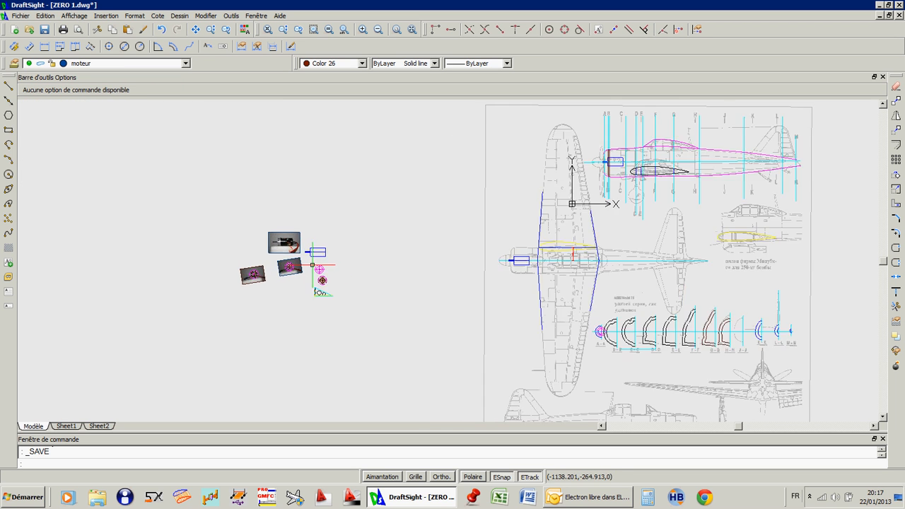
scroll(312, 265, up, 4)
scroll(323, 267, down, 1)
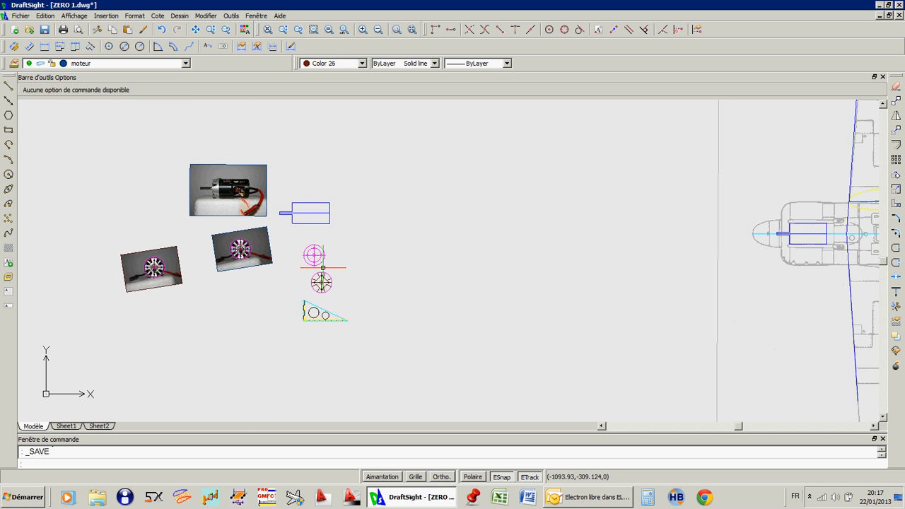
scroll(323, 267, up, 1)
scroll(259, 189, up, 4)
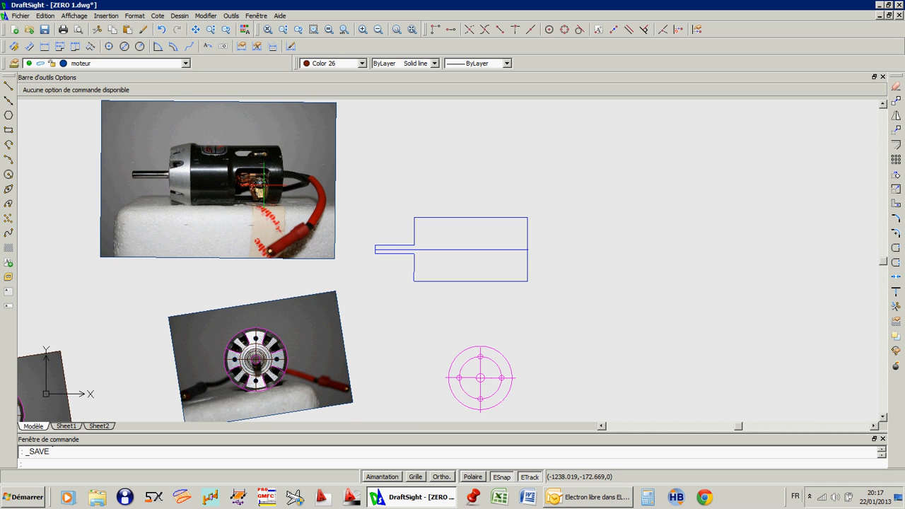
scroll(260, 190, up, 2)
scroll(256, 197, down, 4)
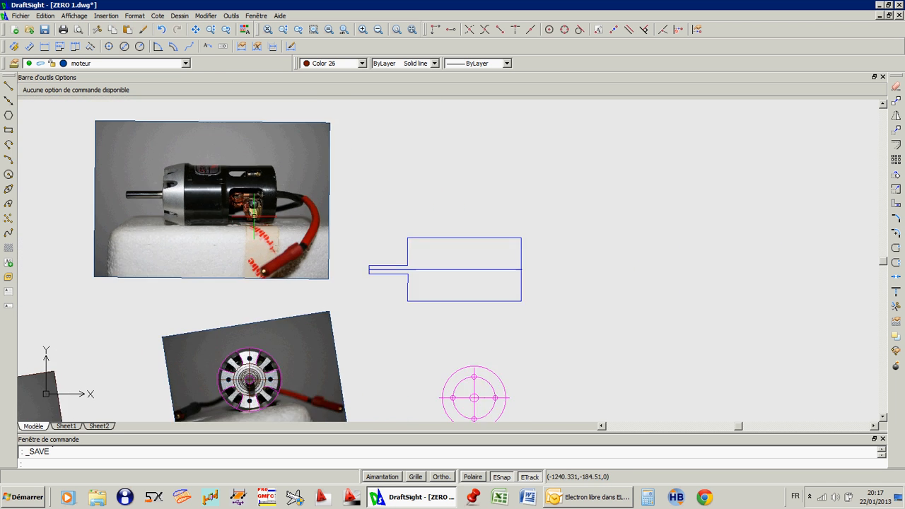
scroll(252, 332, up, 3)
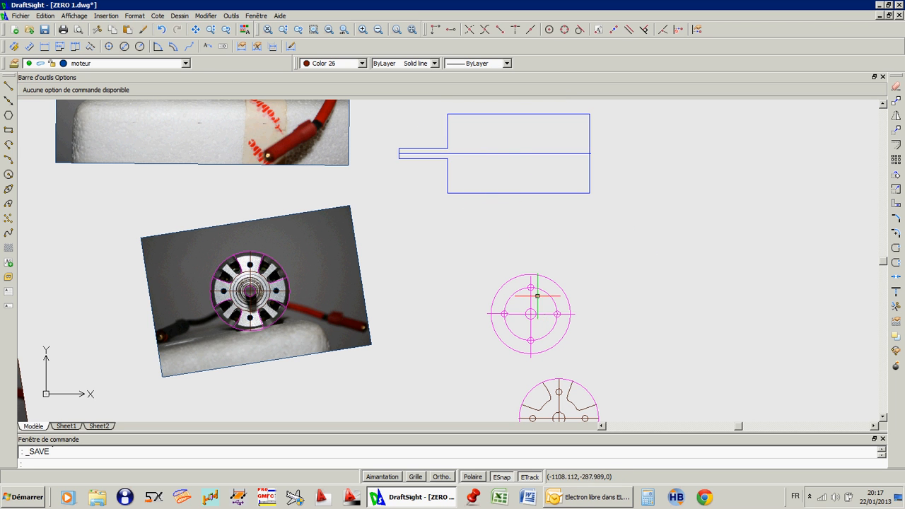
scroll(526, 288, up, 2)
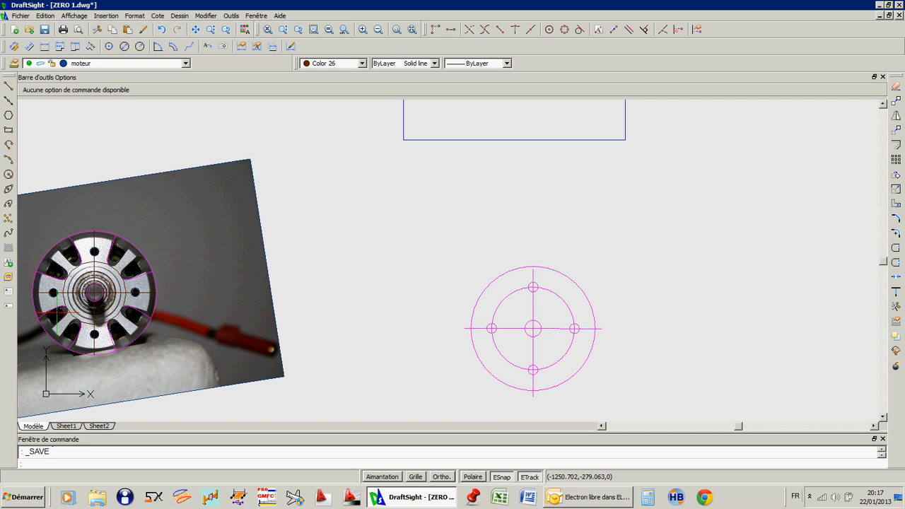
scroll(173, 304, down, 1)
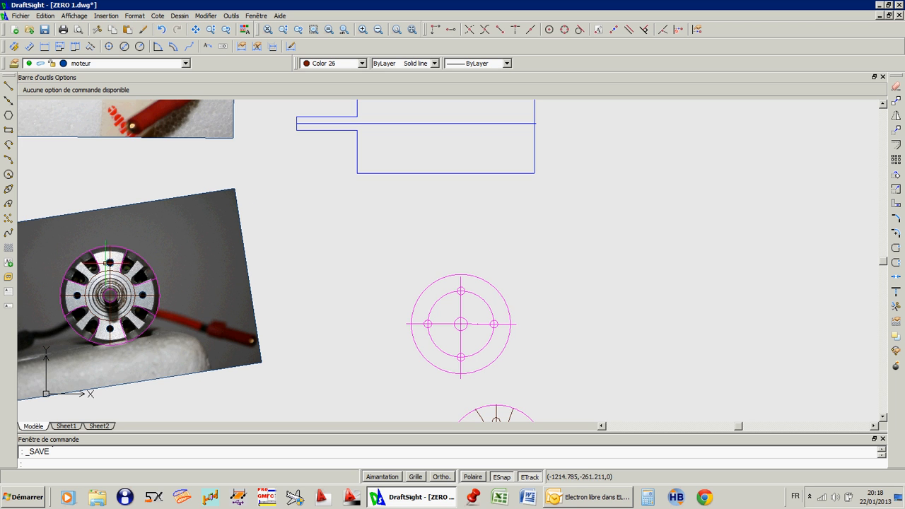
scroll(46, 276, up, 4)
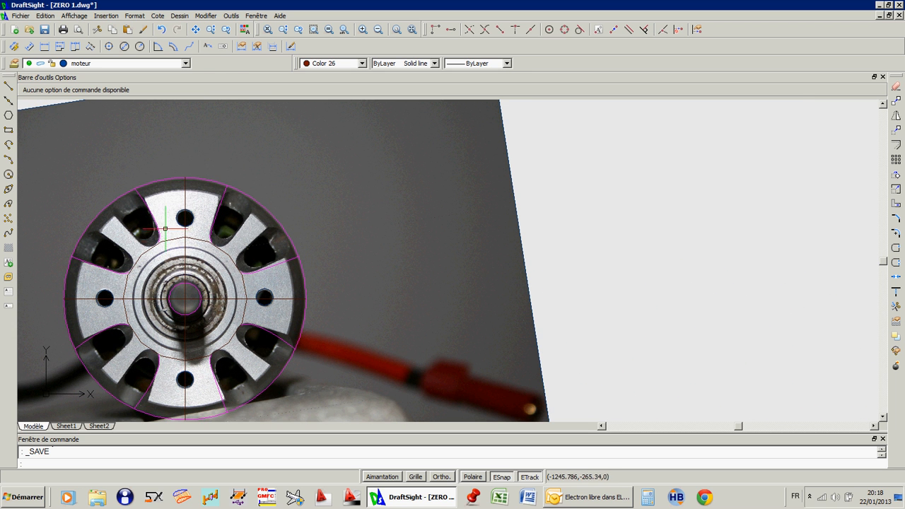
scroll(157, 229, down, 1)
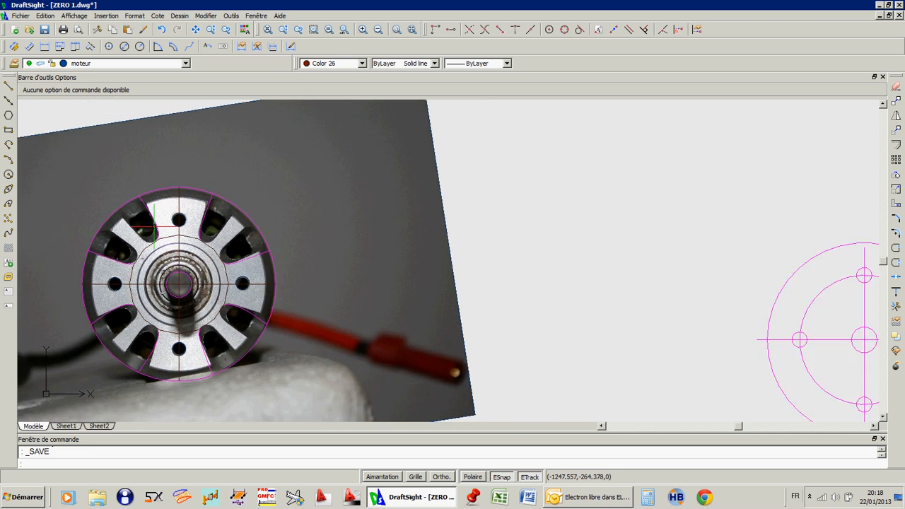
scroll(154, 228, down, 2)
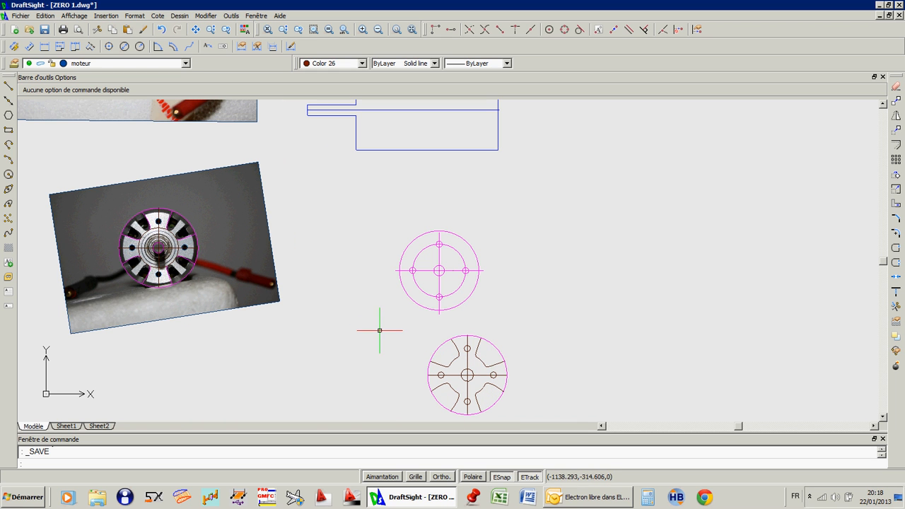
Step: Compare the motor drawings with the motor outlines placed in the plane's top and side views and with the cross-section row
scroll(375, 321, down, 2)
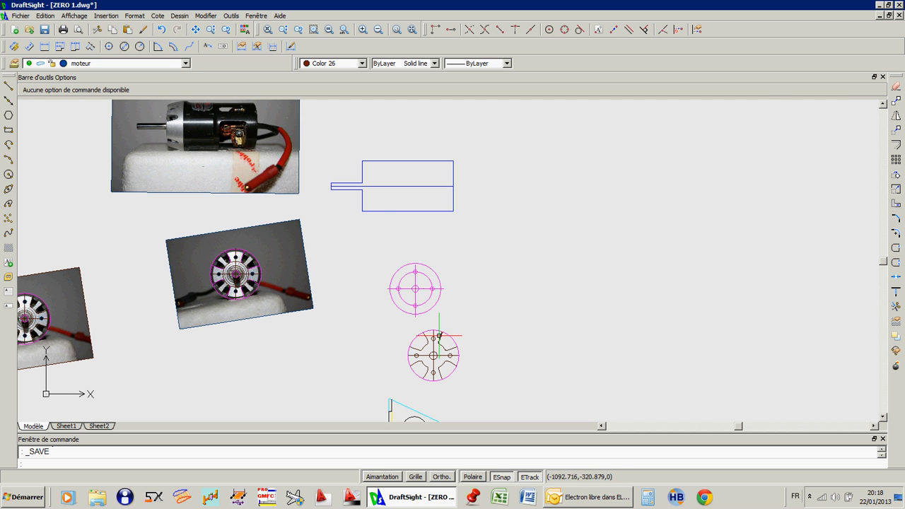
scroll(424, 332, down, 4)
scroll(246, 305, down, 2)
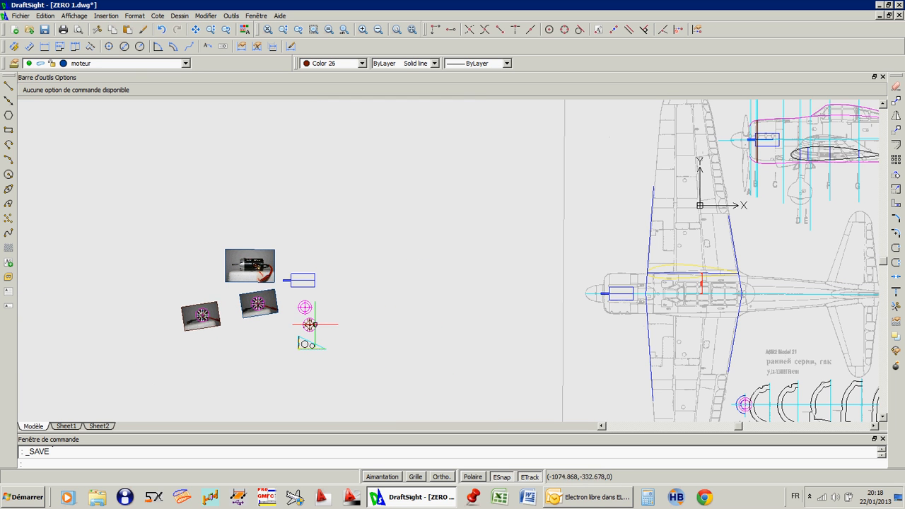
scroll(309, 325, down, 1)
scroll(374, 314, down, 1)
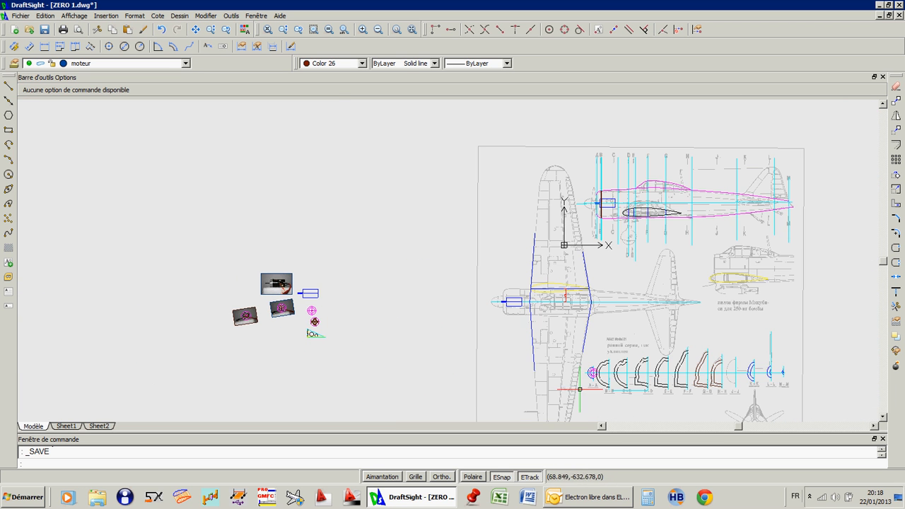
scroll(629, 365, up, 4)
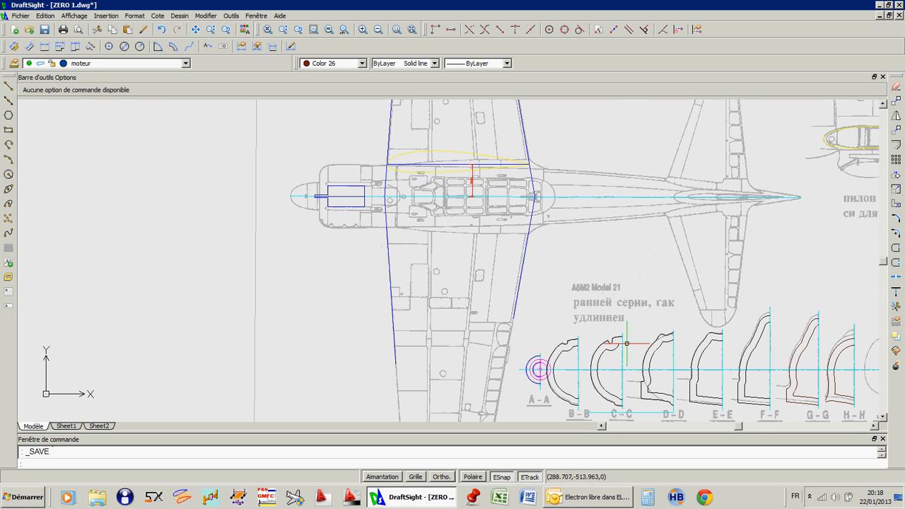
scroll(656, 381, down, 3)
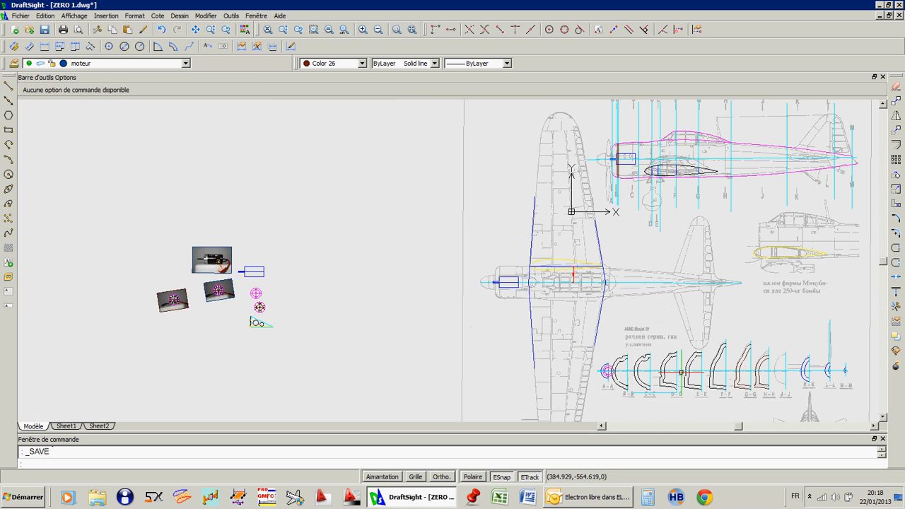
scroll(247, 315, up, 8)
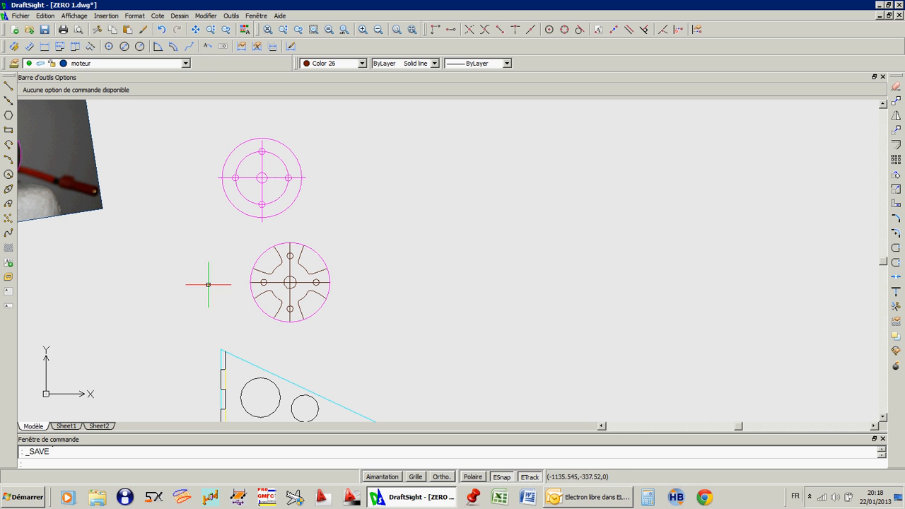
click(209, 255)
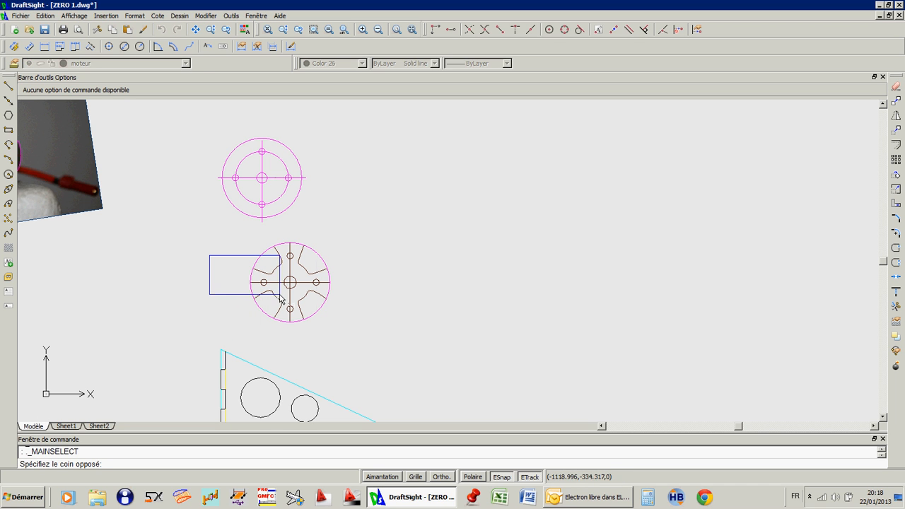
click(370, 320)
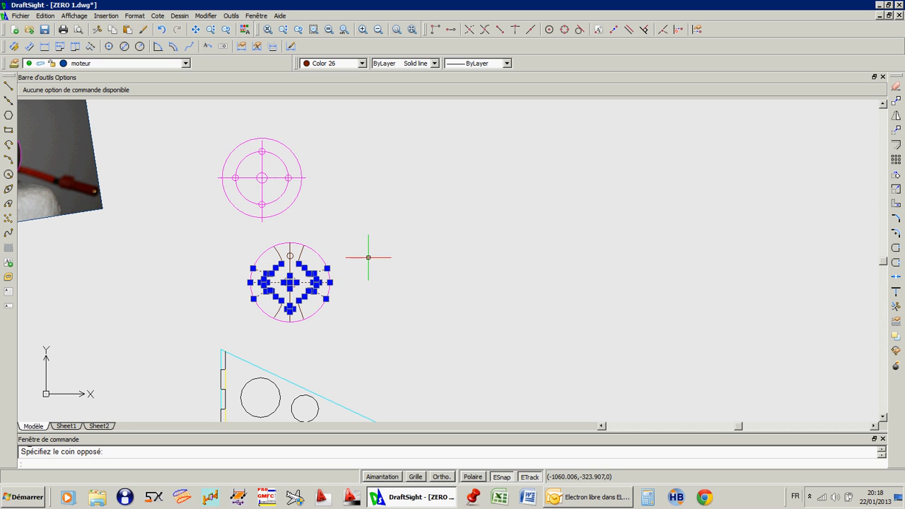
key(Escape)
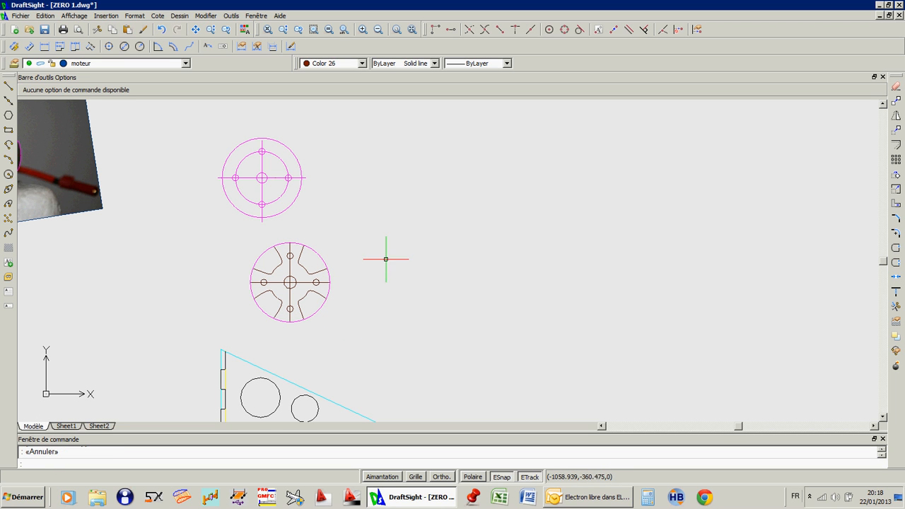
Step: Select the whole motor front-face drawing with its outer circle, slots and mounting holes, and copy it to the clipboard
click(366, 327)
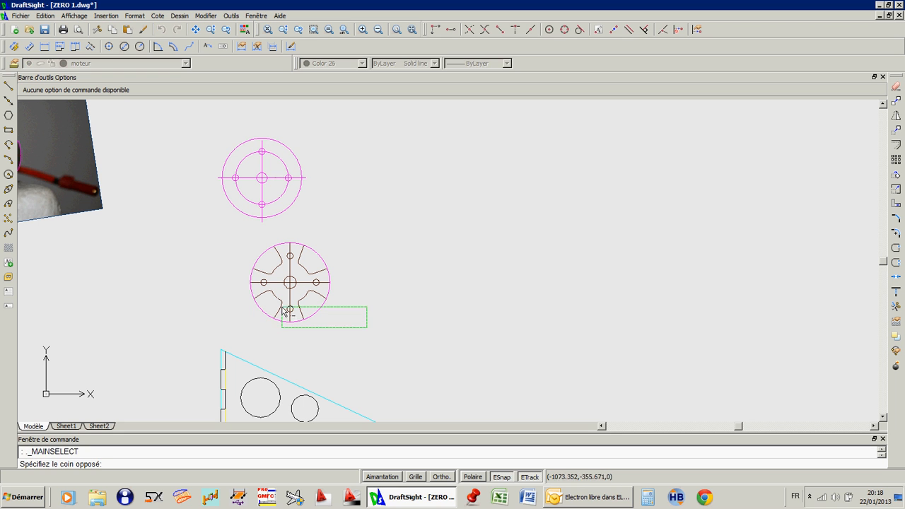
click(222, 255)
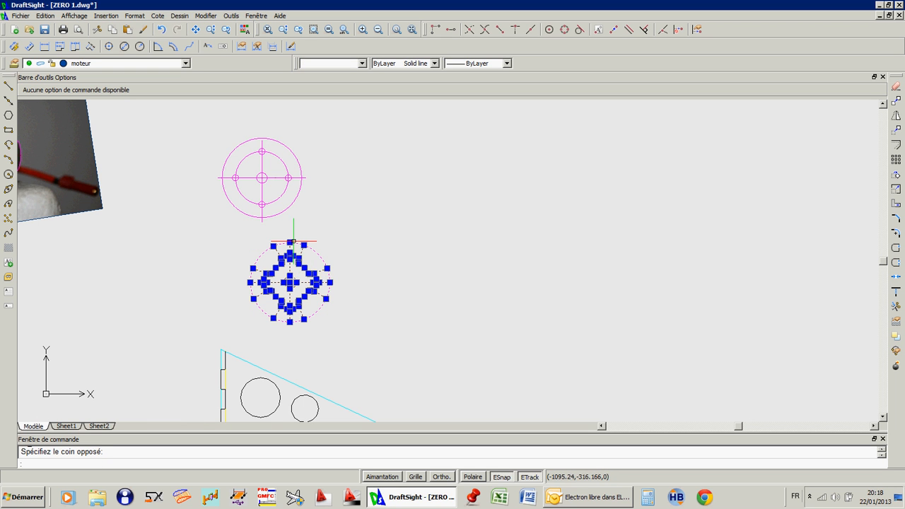
scroll(294, 240, up, 1)
scroll(293, 244, up, 1)
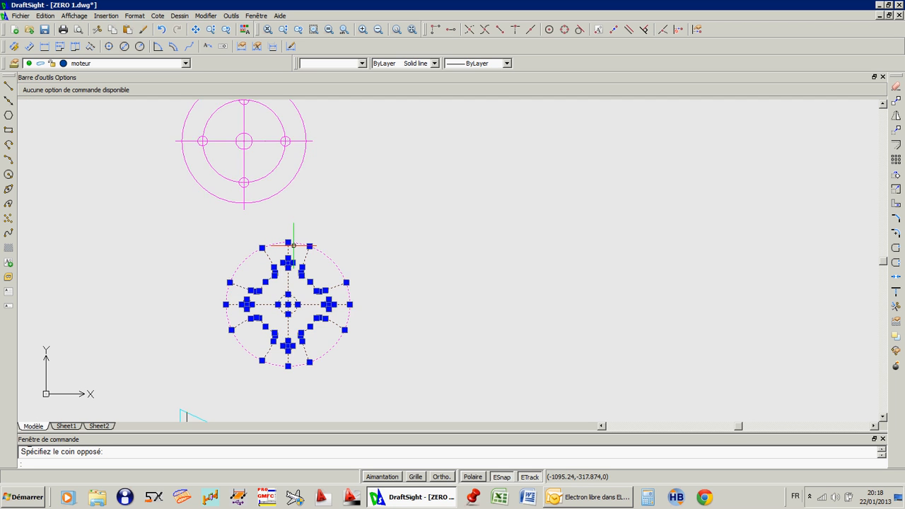
scroll(293, 245, up, 1)
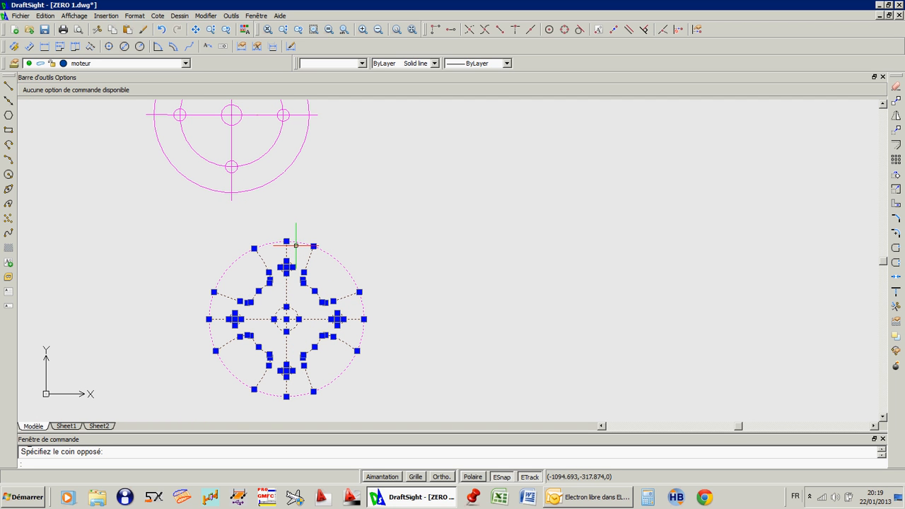
scroll(295, 245, down, 3)
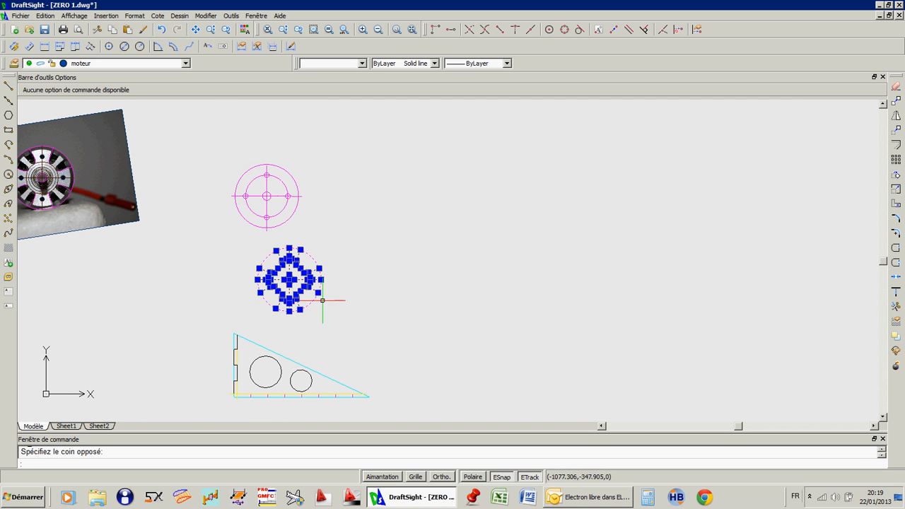
key(ctrl+c)
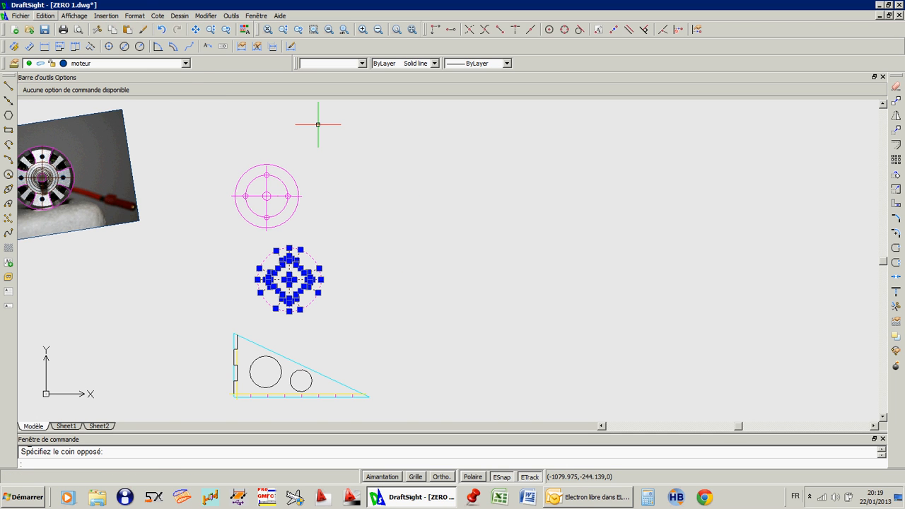
click(45, 16)
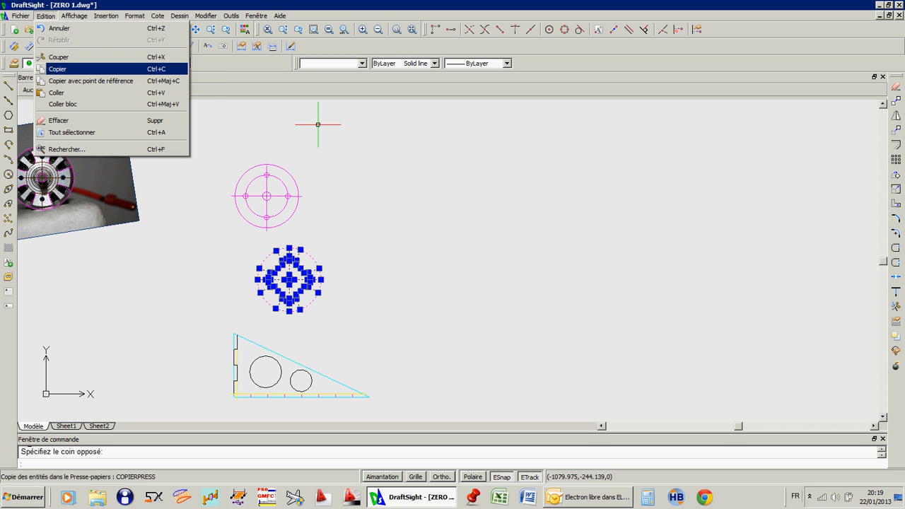
click(58, 68)
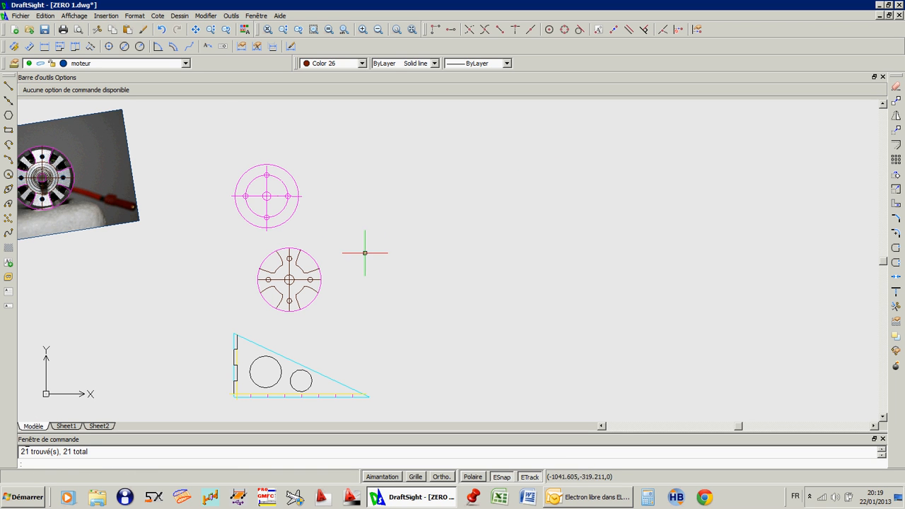
Step: Paste the copied motor front face as a block in the empty area beside the original
scroll(297, 280, up, 4)
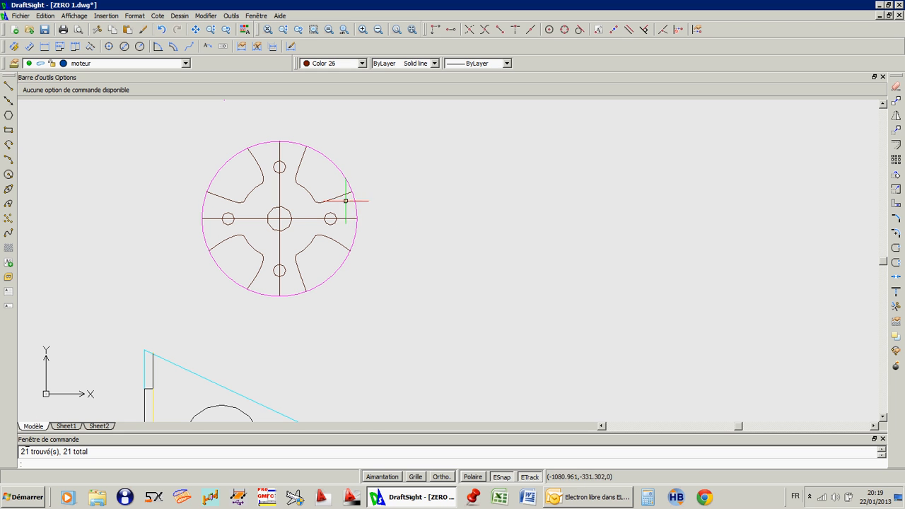
scroll(711, 315, down, 1)
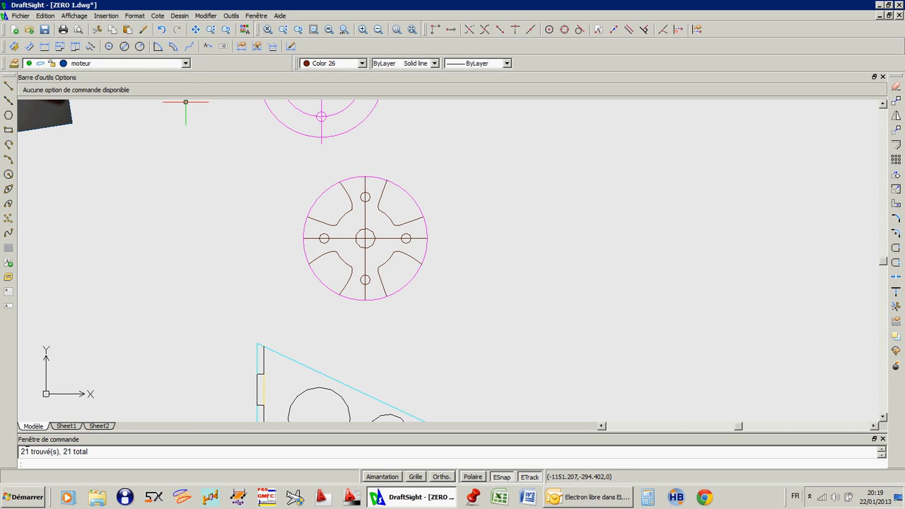
key(alt+e)
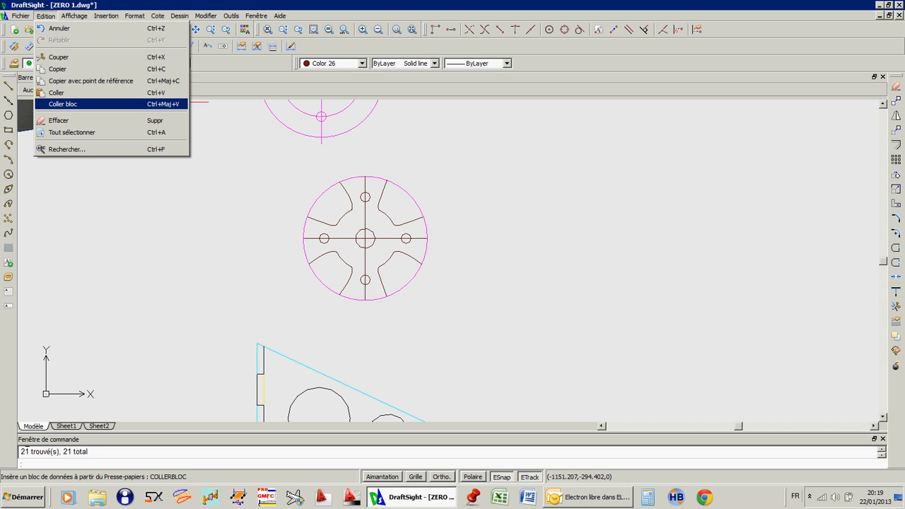
click(170, 104)
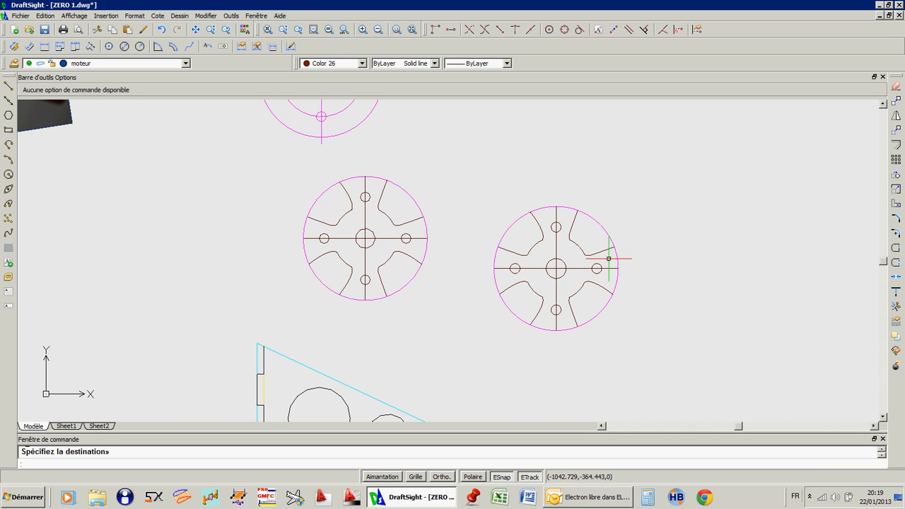
Step: Move the motor front-face block by its centre to the intersection of section B-B's vertical axis and the horizontal axis
scroll(586, 280, down, 1)
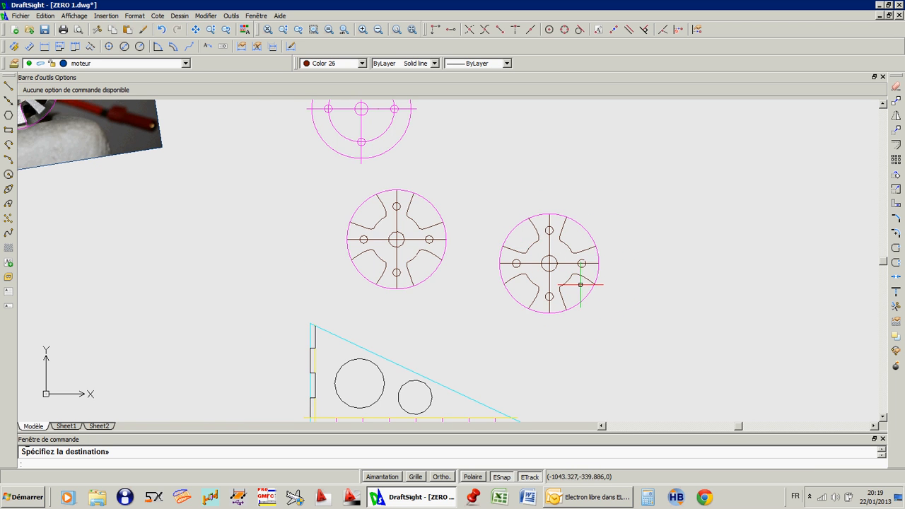
scroll(579, 285, up, 3)
scroll(580, 285, down, 1)
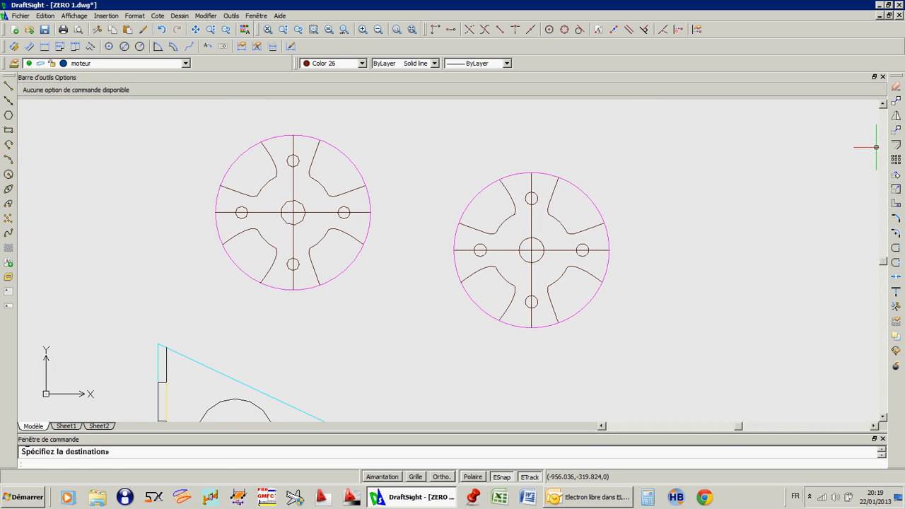
click(602, 227)
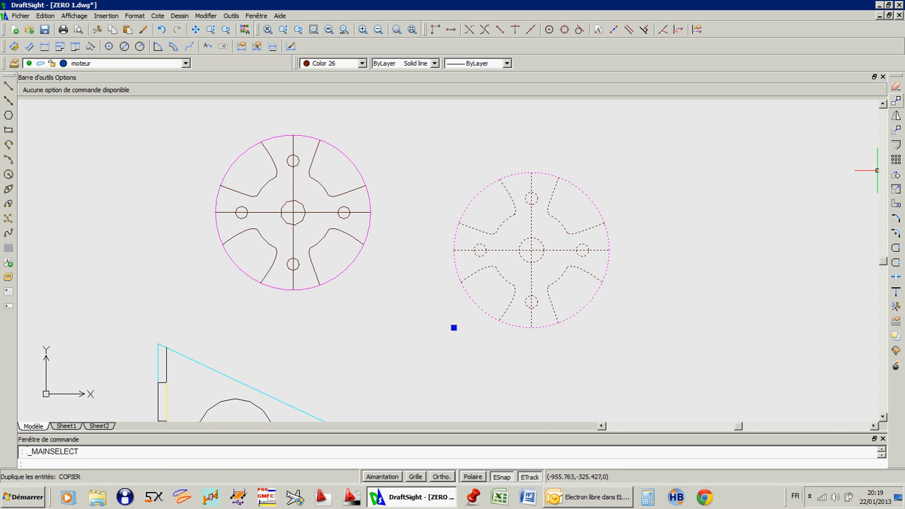
click(895, 101)
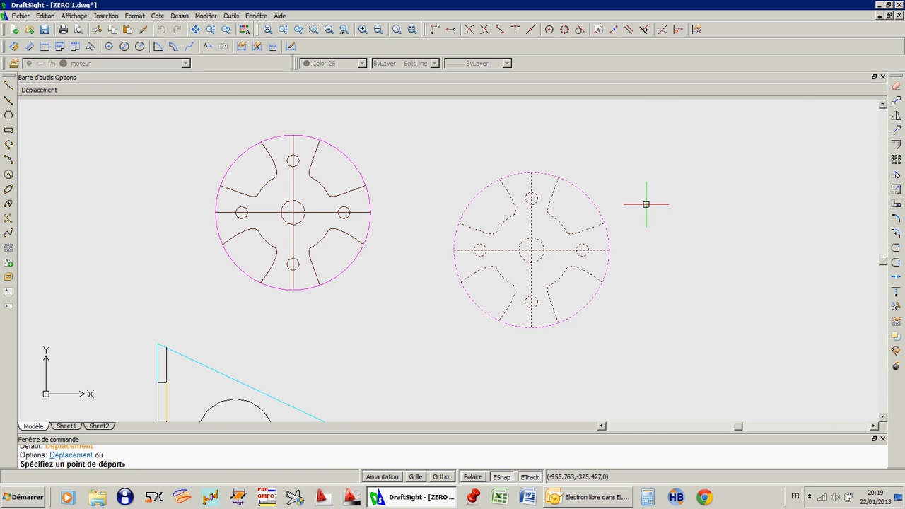
click(531, 250)
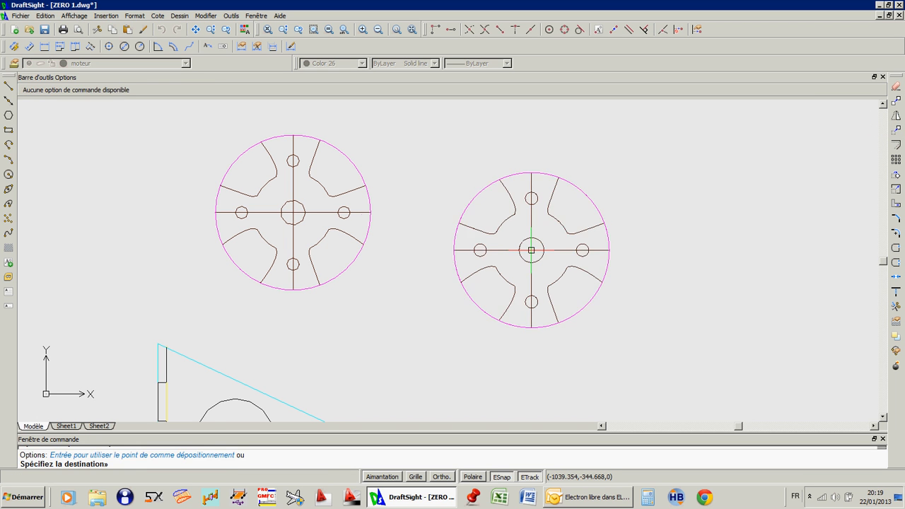
scroll(355, 263, down, 10)
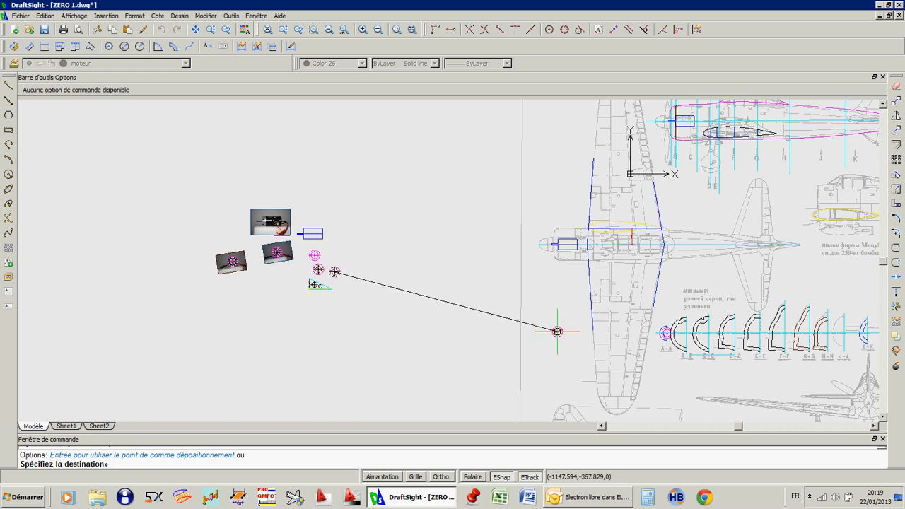
scroll(713, 342, up, 10)
scroll(648, 315, up, 4)
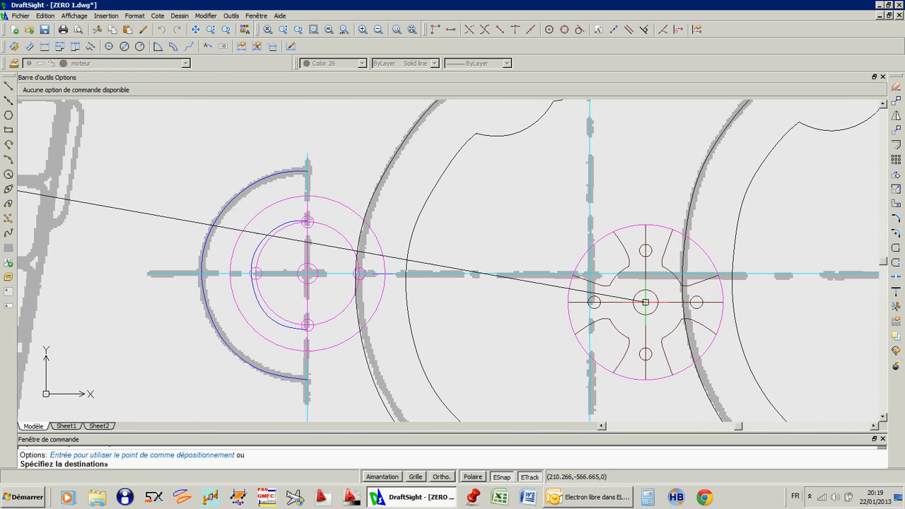
click(557, 257)
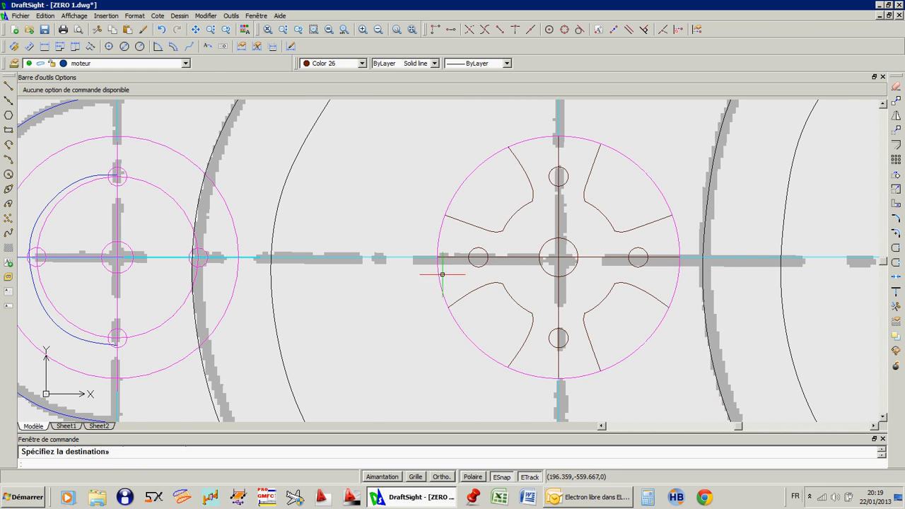
Step: Copy the motor front-face block from section B-B's centre to the intersection of the axes at section C-C
scroll(438, 327, down, 7)
scroll(443, 293, up, 2)
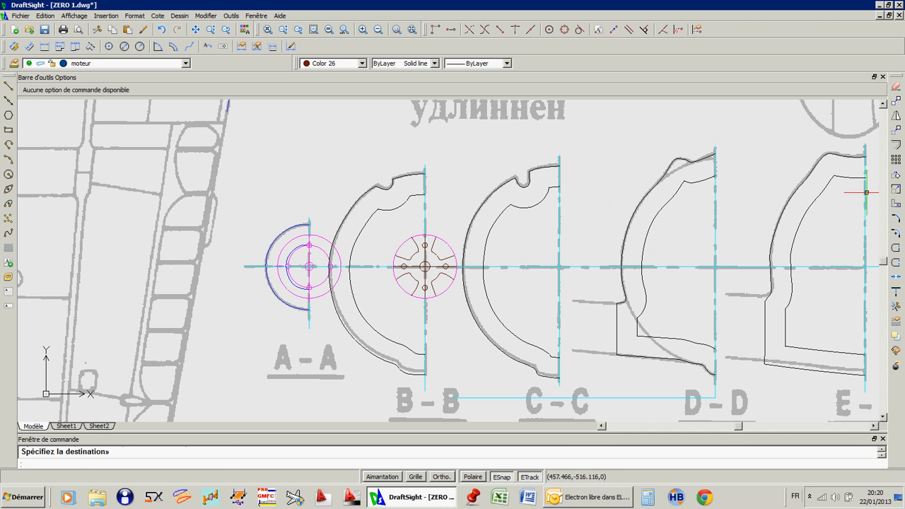
click(444, 243)
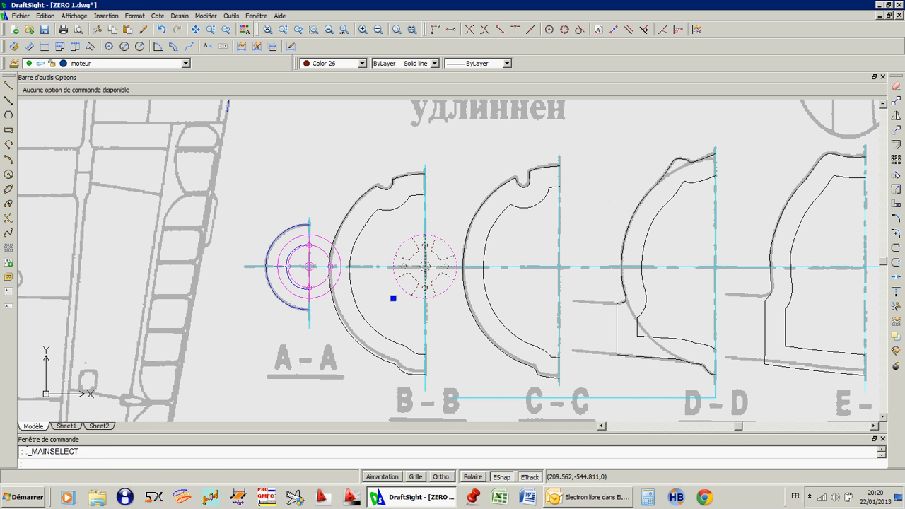
click(895, 100)
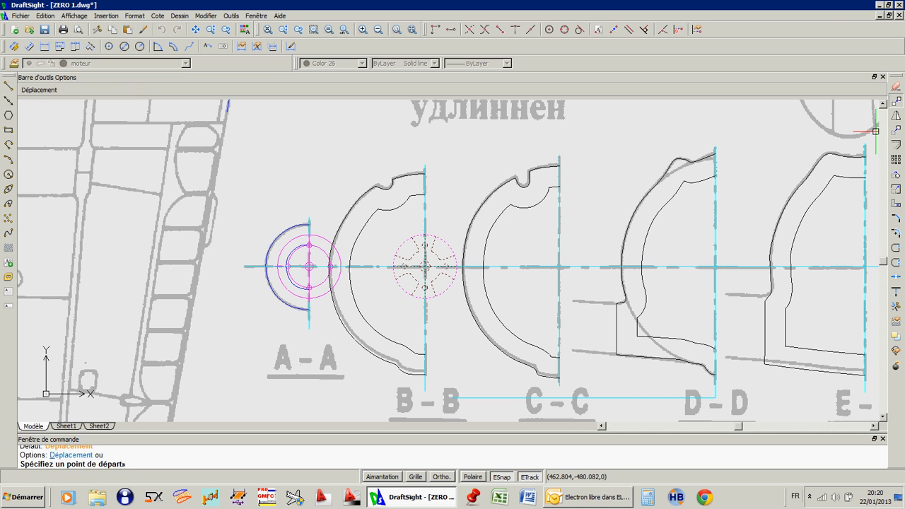
click(425, 266)
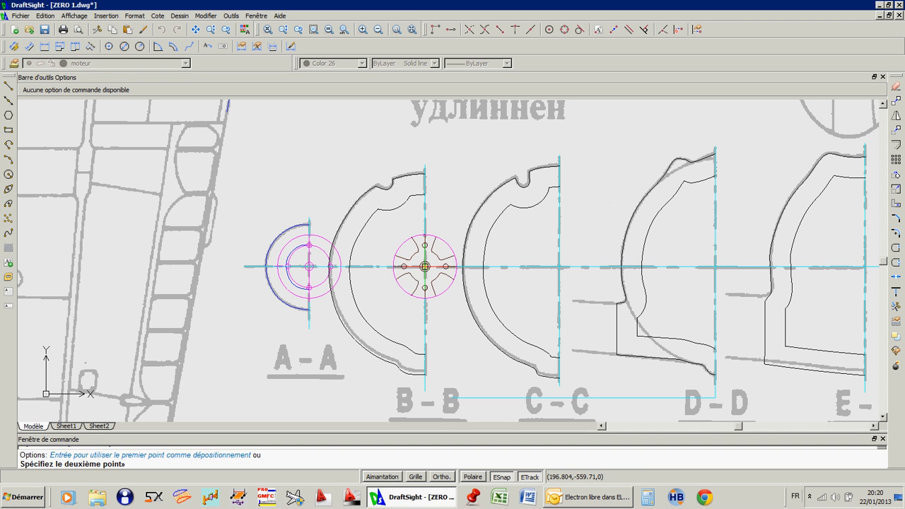
click(559, 266)
key(Escape)
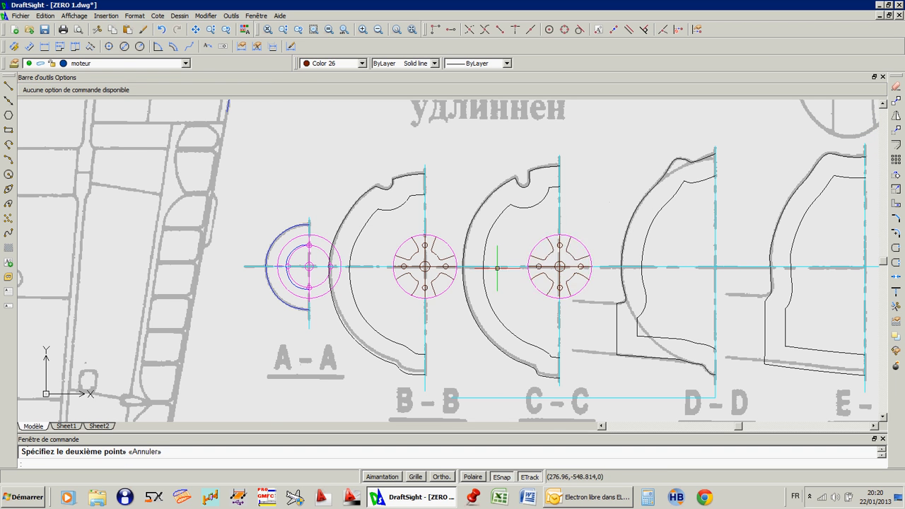
Step: Examine the motor outline's position in the side view relative to the section lines A, B and C
scroll(466, 309, down, 2)
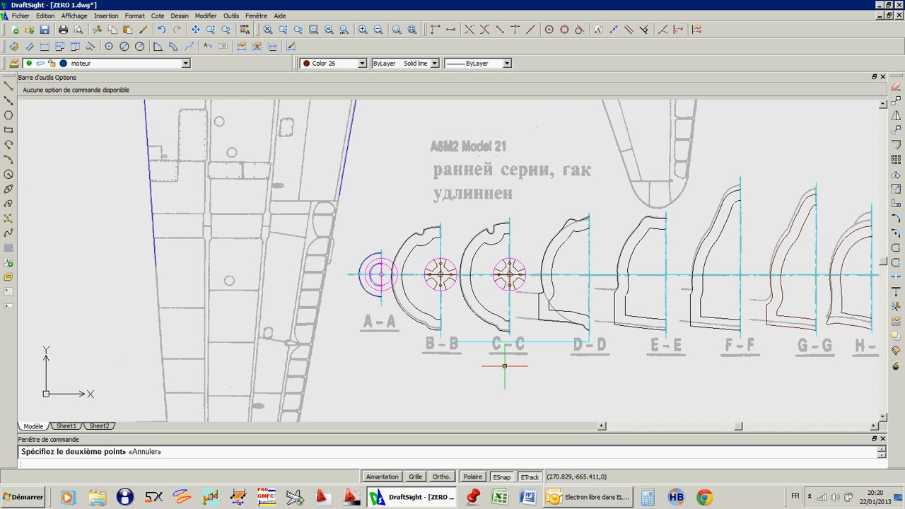
scroll(505, 366, down, 3)
scroll(453, 191, up, 3)
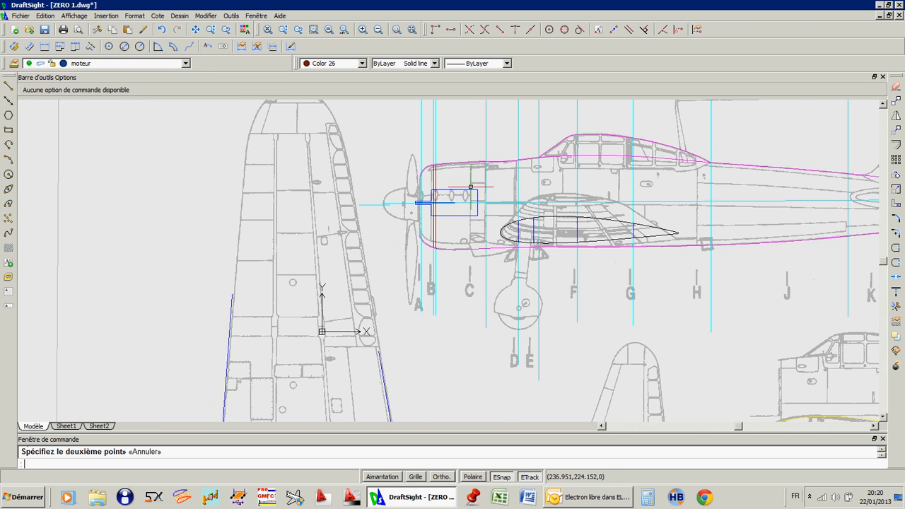
scroll(455, 193, up, 2)
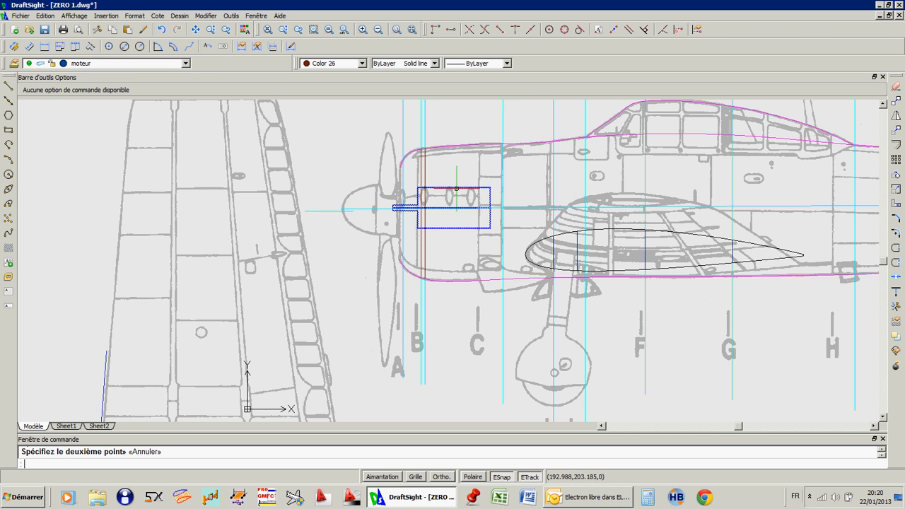
scroll(490, 190, down, 3)
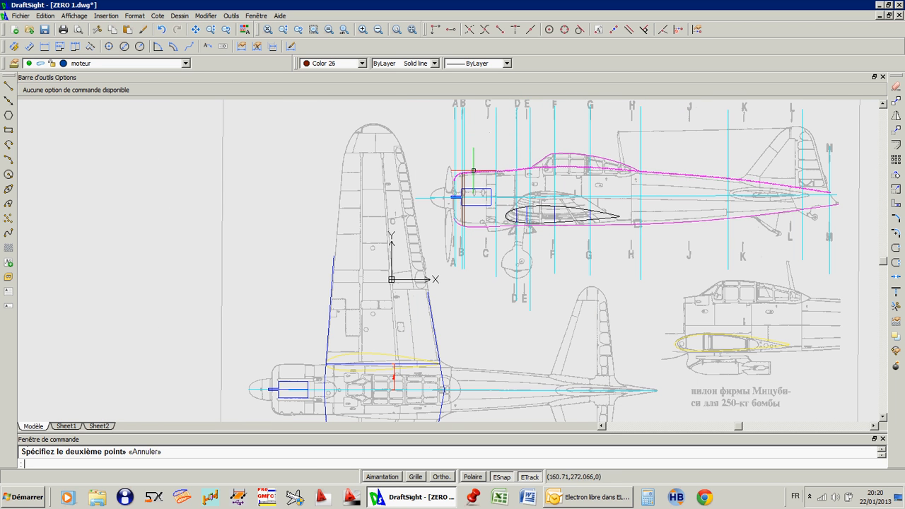
scroll(479, 191, up, 3)
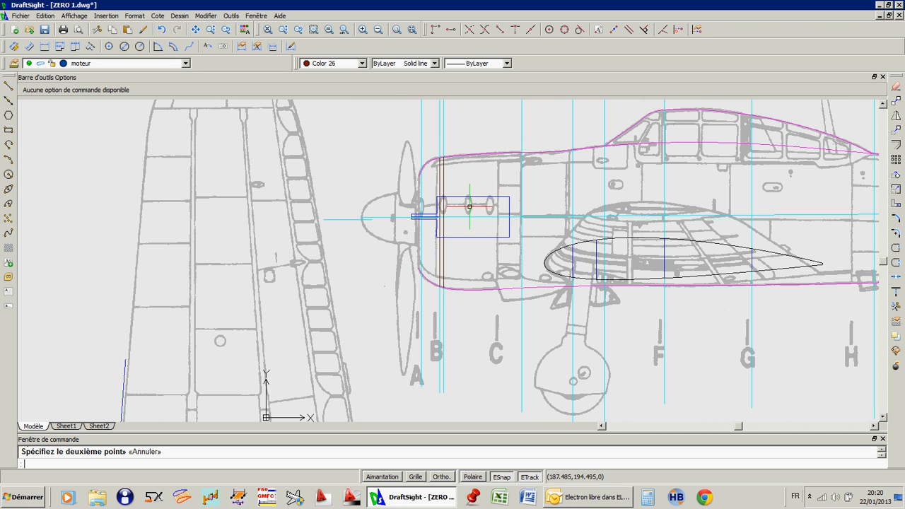
scroll(469, 208, up, 3)
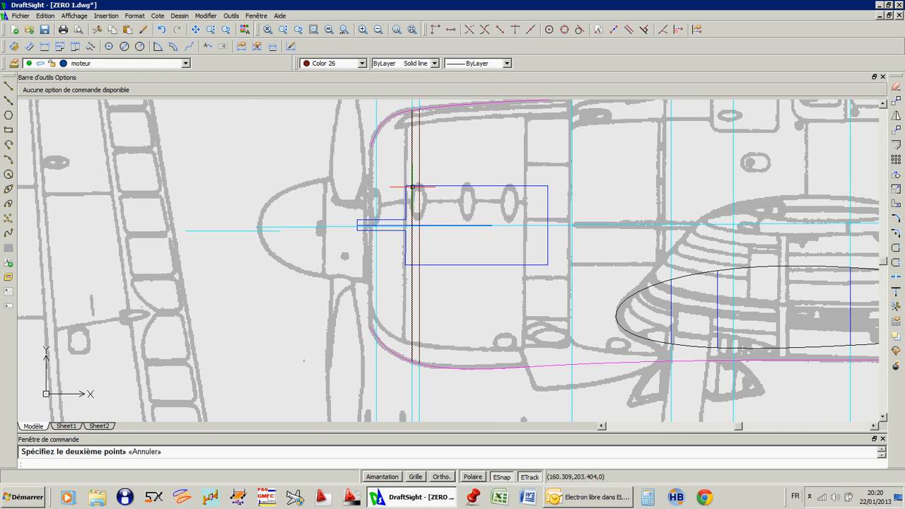
Step: Move the side-view motor block horizontally in Ortho mode until its body's front face meets the rear brown vertical line, and save the drawing
scroll(427, 197, up, 3)
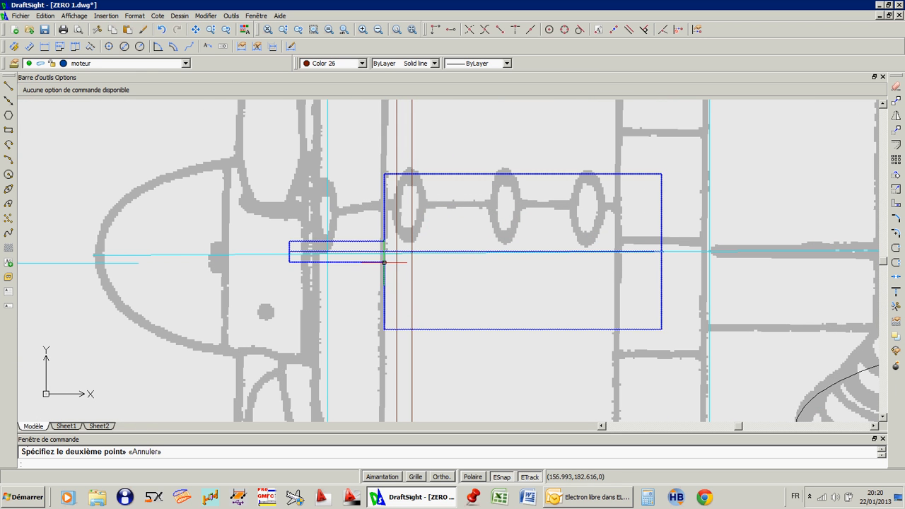
click(384, 262)
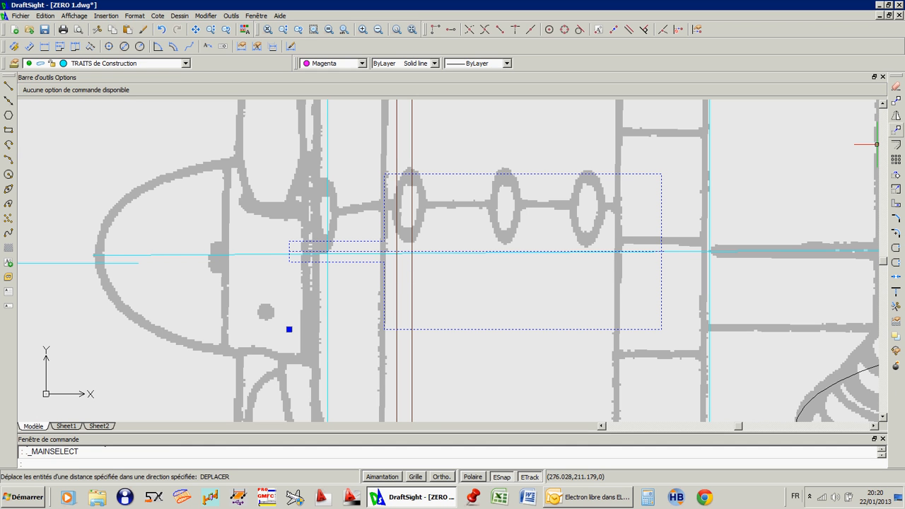
click(895, 130)
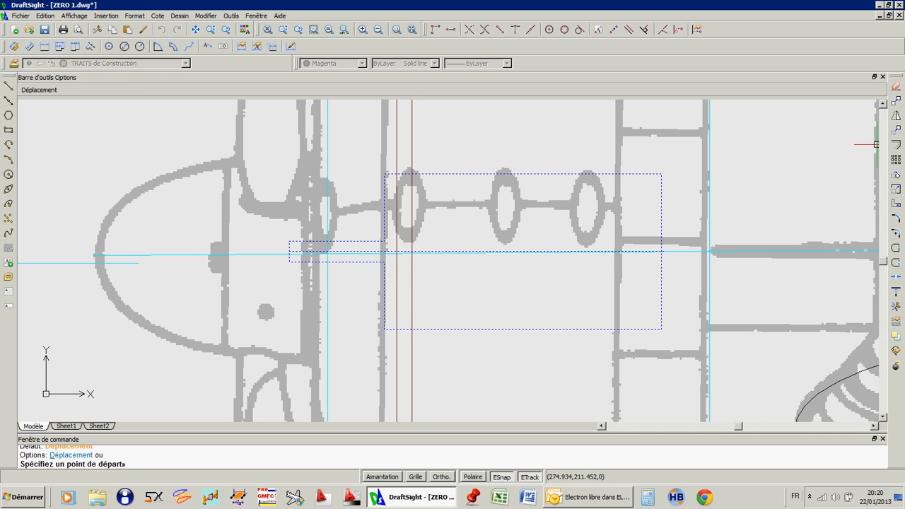
click(383, 262)
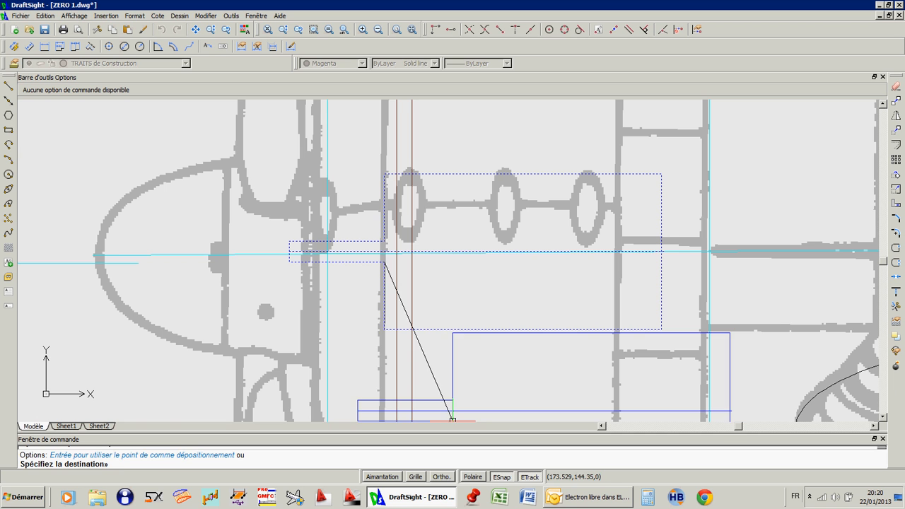
key(F8)
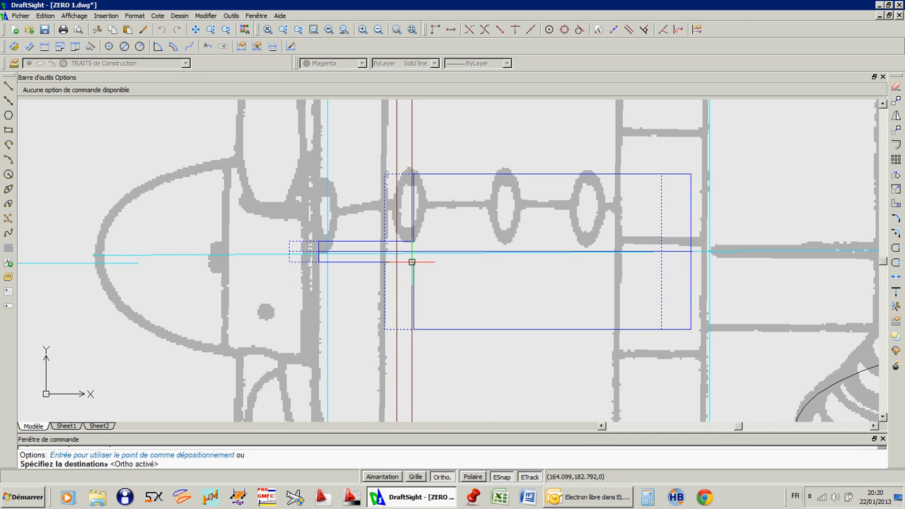
click(412, 262)
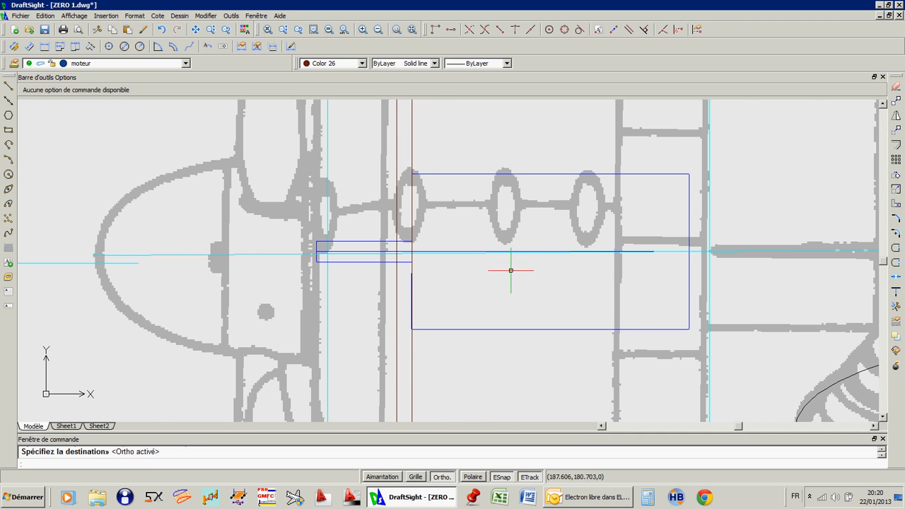
scroll(485, 259, down, 4)
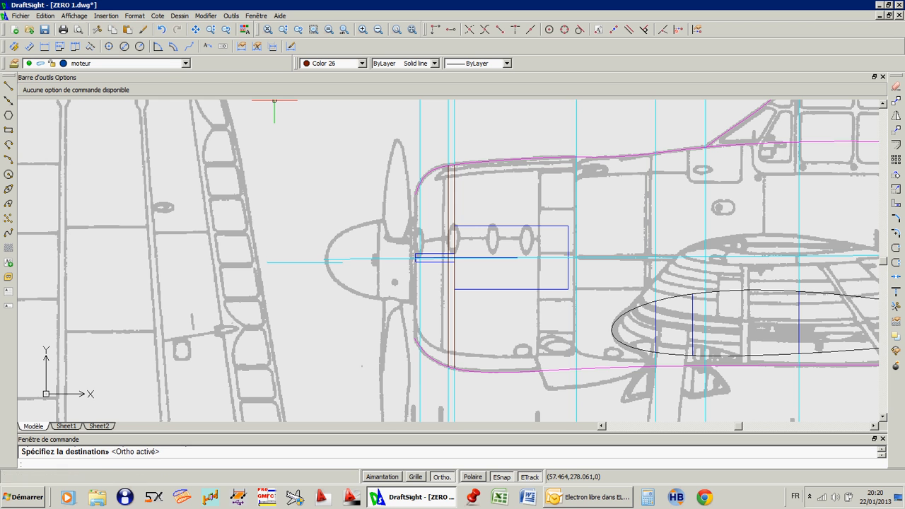
click(44, 29)
Step: Examine the placement of the motor drawings in sections A-A, B-B and C-C relative to the fuselage contours
scroll(424, 282, down, 10)
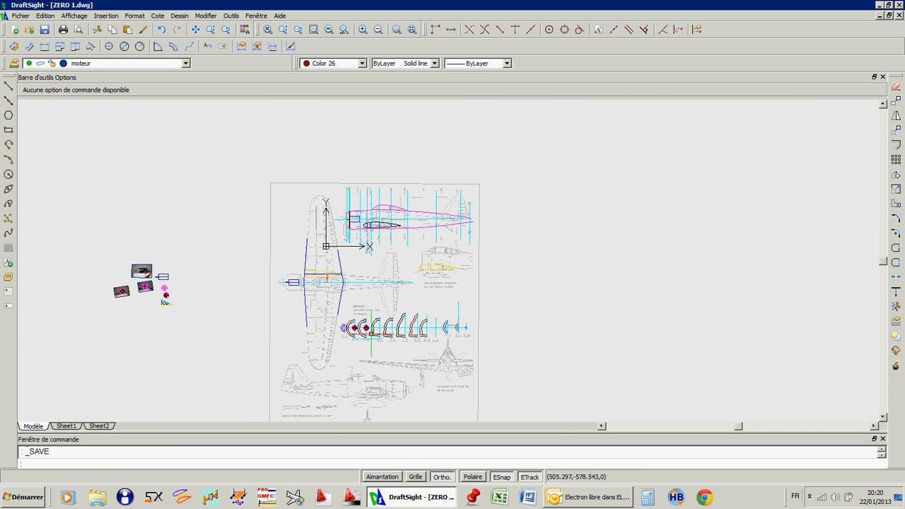
scroll(371, 329, up, 8)
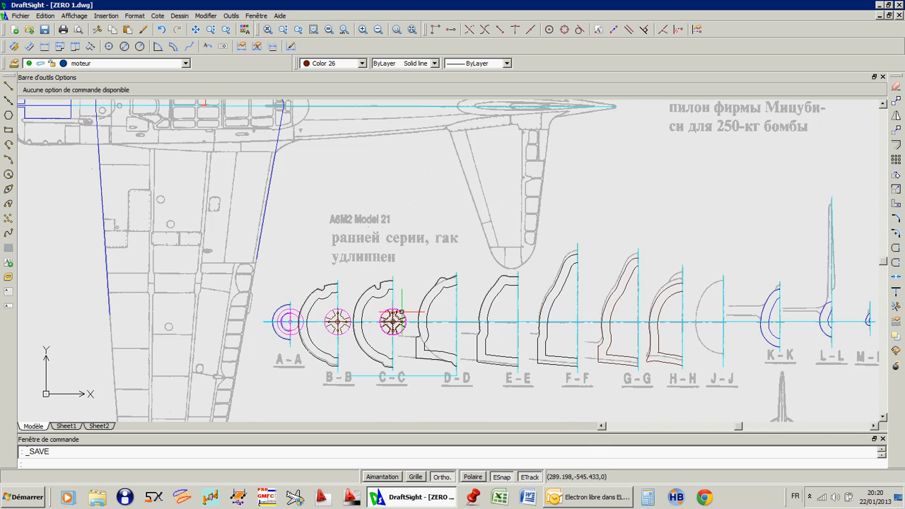
scroll(392, 322, up, 1)
scroll(382, 318, down, 1)
scroll(364, 318, up, 2)
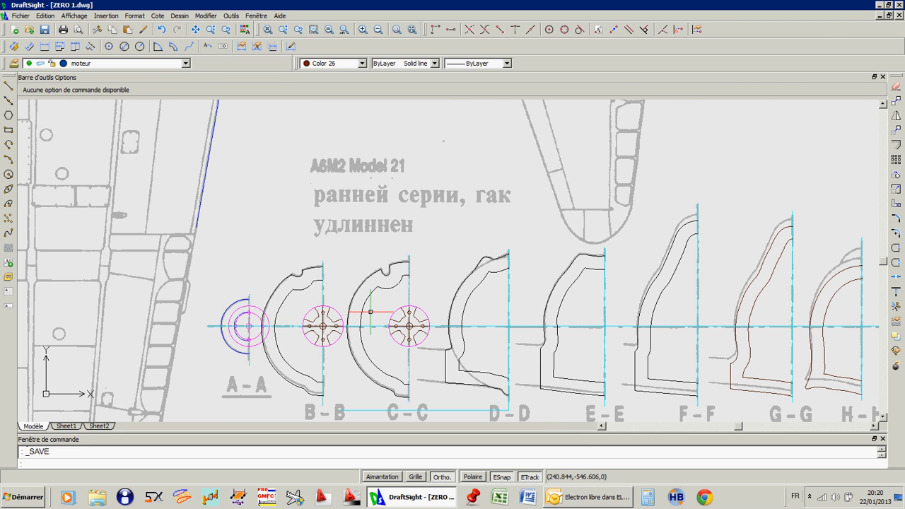
scroll(329, 308, down, 3)
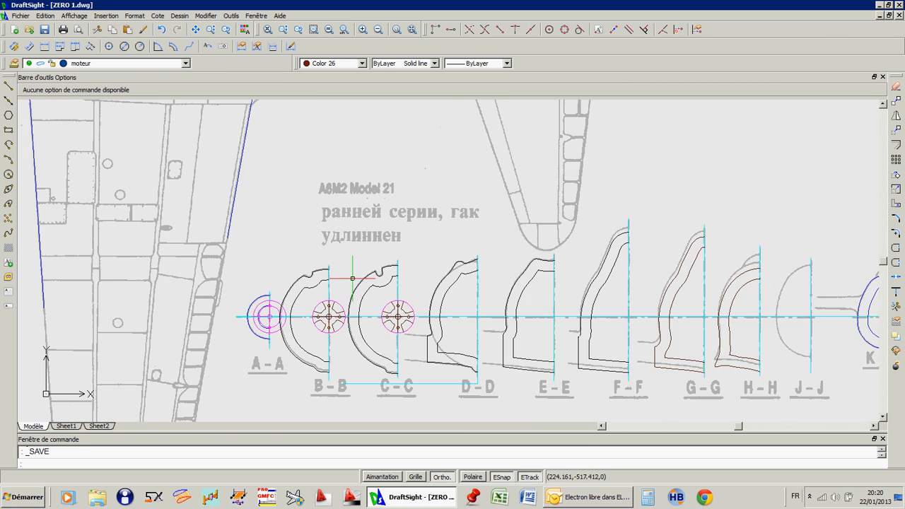
scroll(343, 240, up, 3)
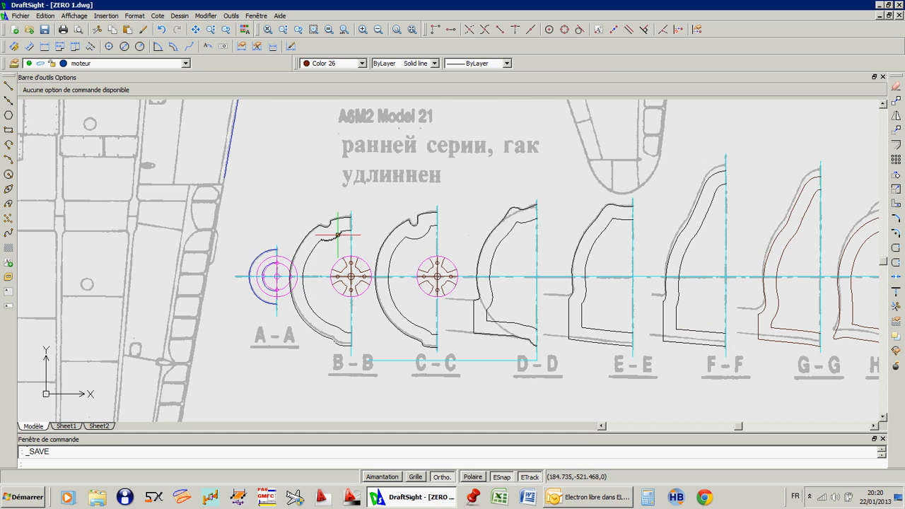
scroll(338, 234, up, 3)
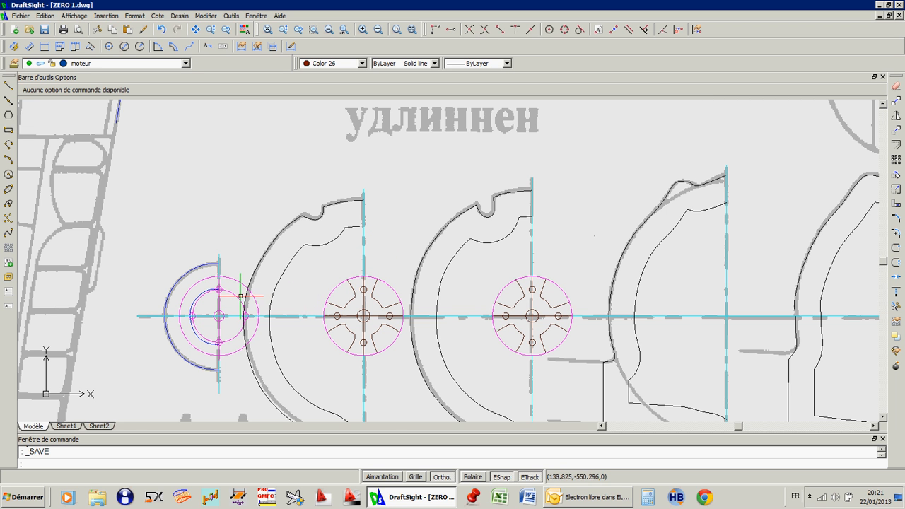
scroll(214, 292, up, 2)
scroll(213, 292, down, 4)
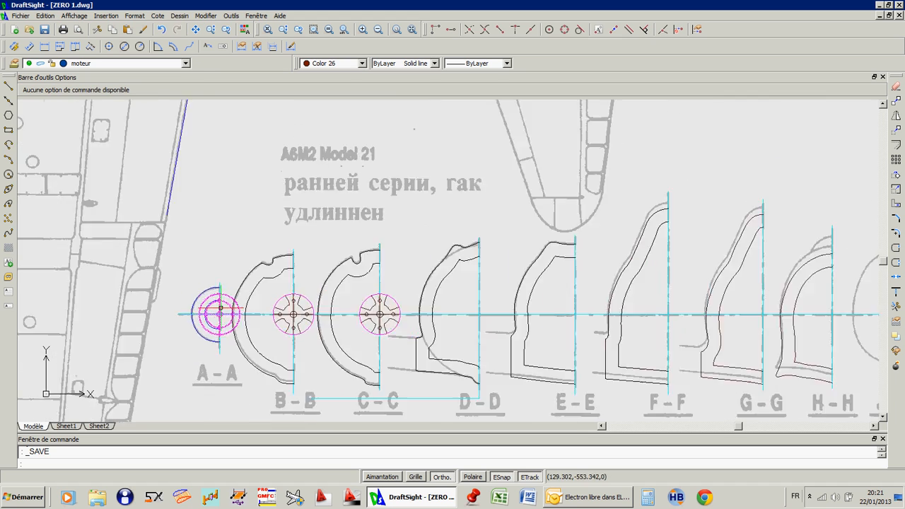
scroll(220, 308, up, 3)
scroll(184, 343, down, 5)
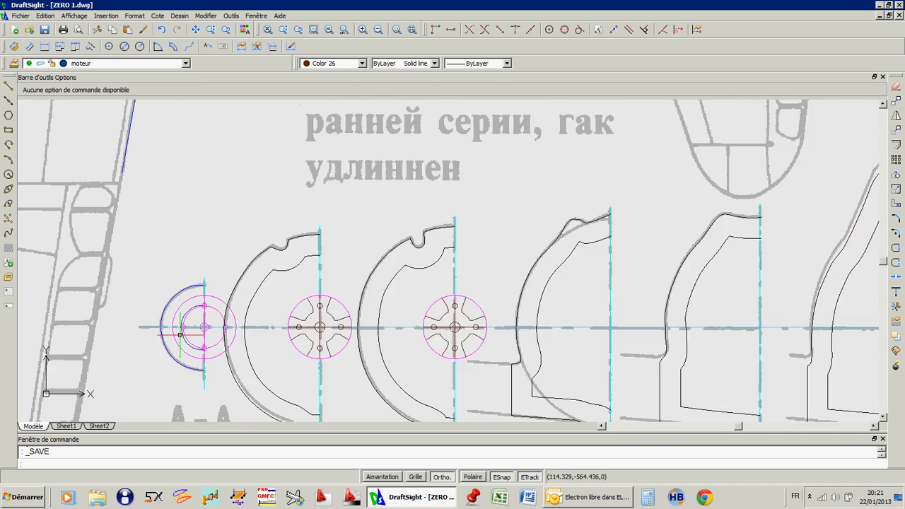
Step: Examine the side view from the cowling to the canopy, checking the motor's position against the section lines and fuselage outline
scroll(185, 342, down, 6)
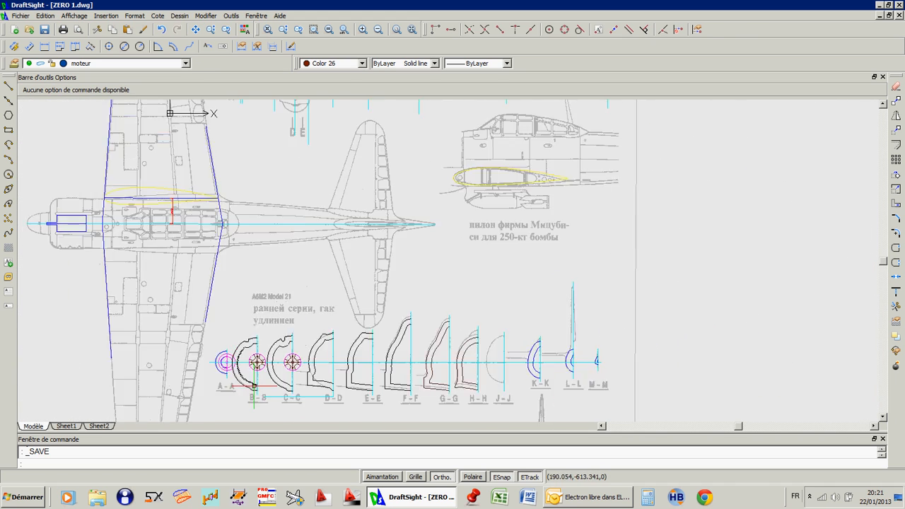
scroll(240, 163, up, 7)
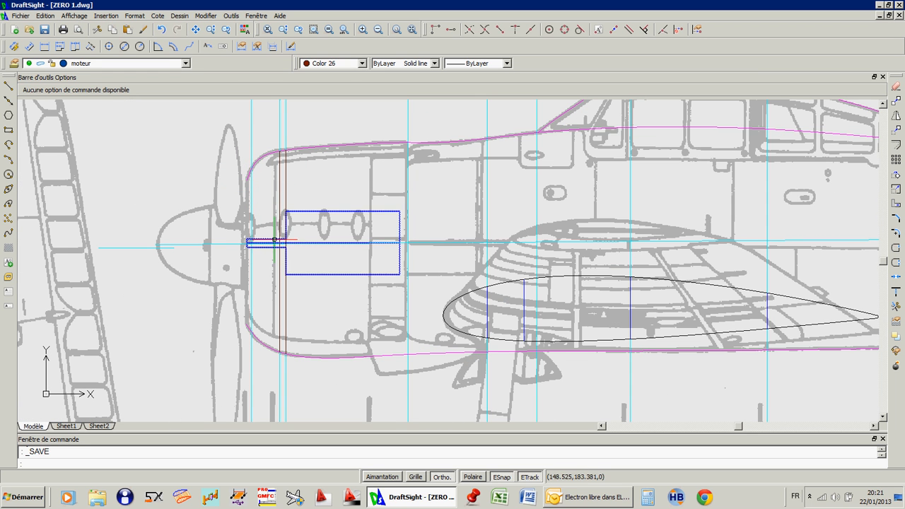
scroll(265, 210, down, 4)
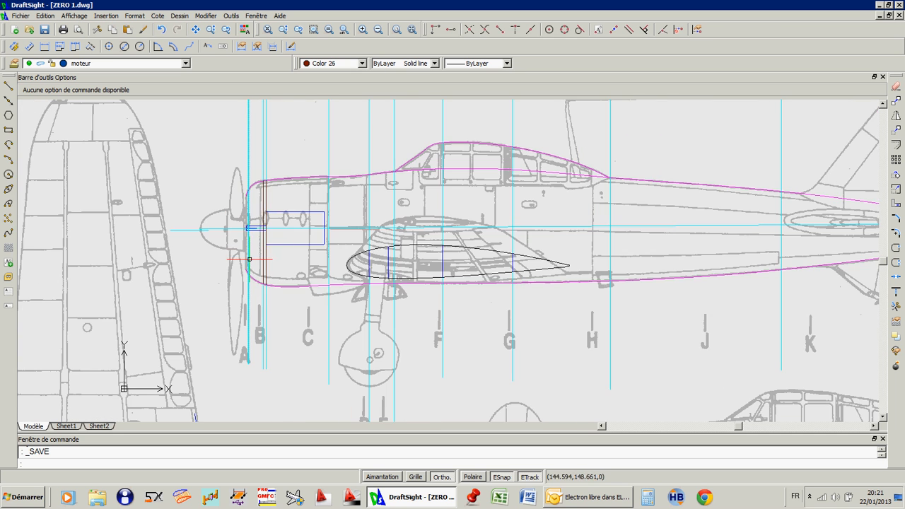
scroll(265, 176, up, 3)
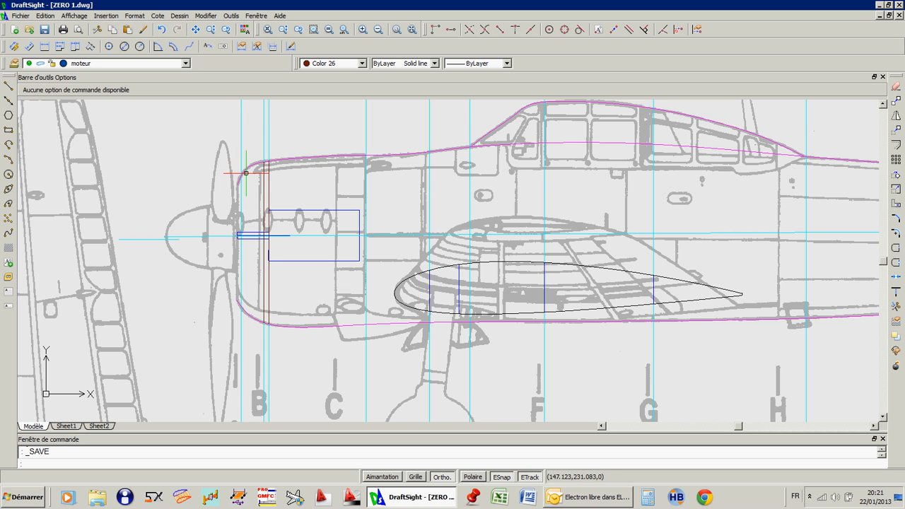
scroll(246, 184, down, 10)
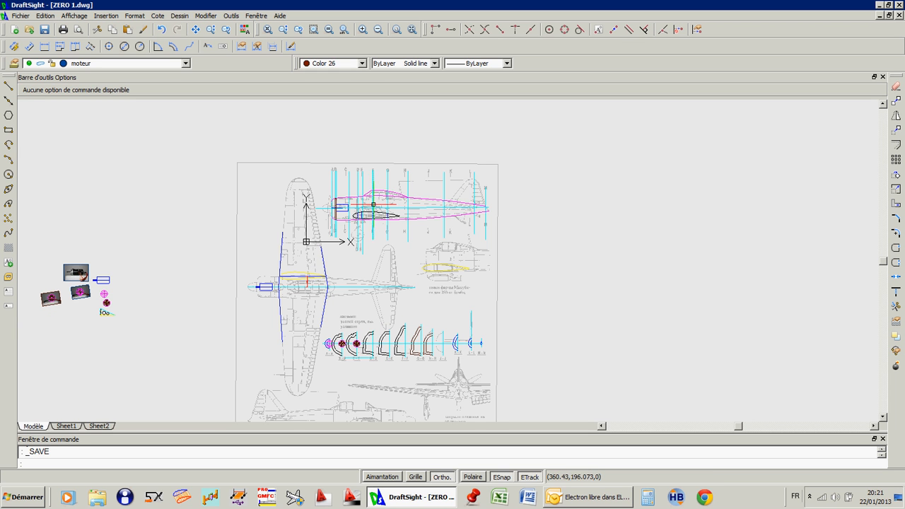
scroll(474, 350, up, 1)
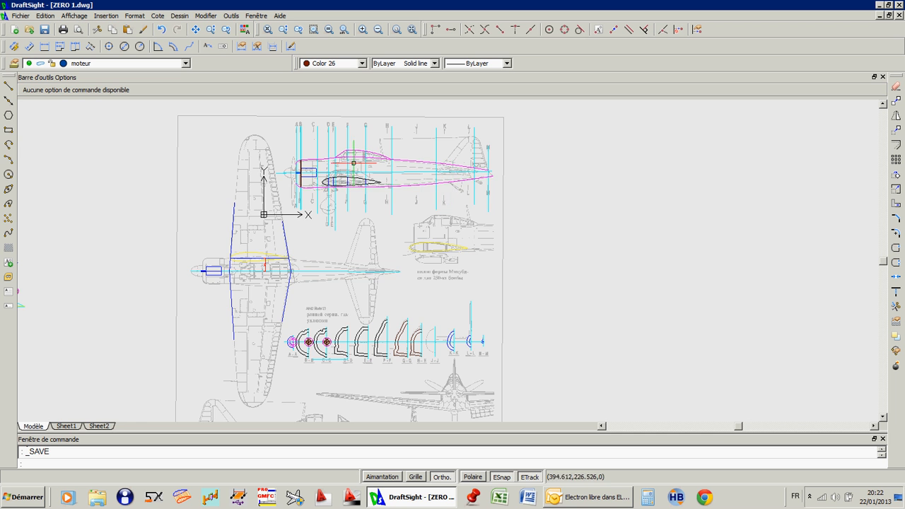
scroll(343, 156, up, 5)
scroll(340, 128, up, 4)
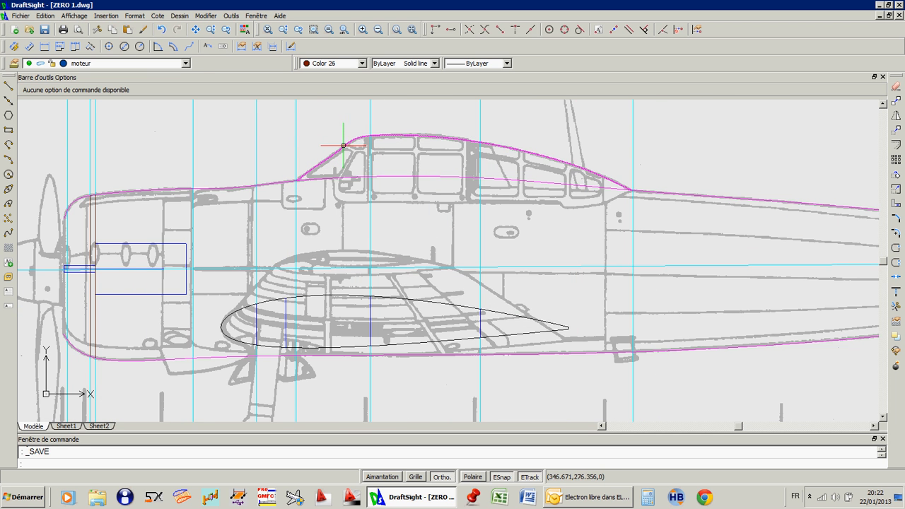